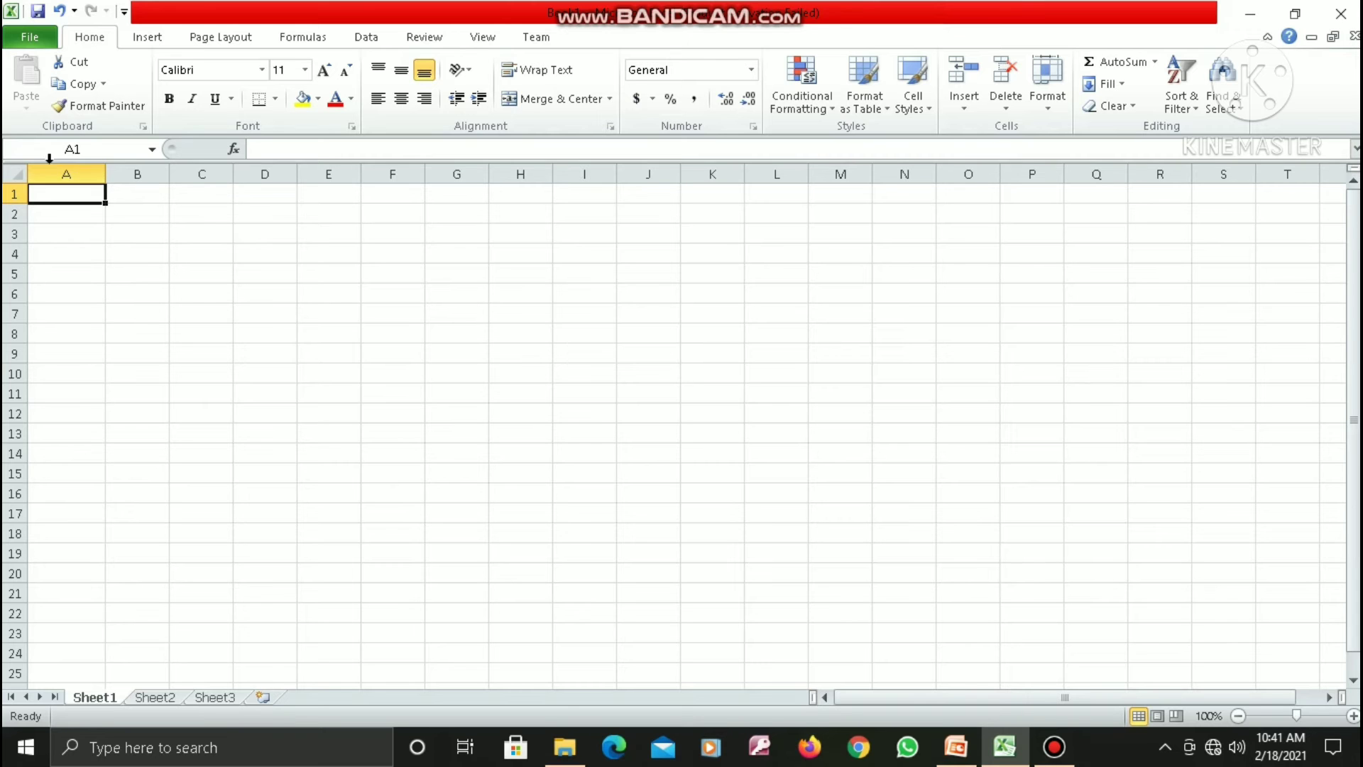
pyautogui.click(73, 293)
pyautogui.click(78, 371)
pyautogui.click(181, 259)
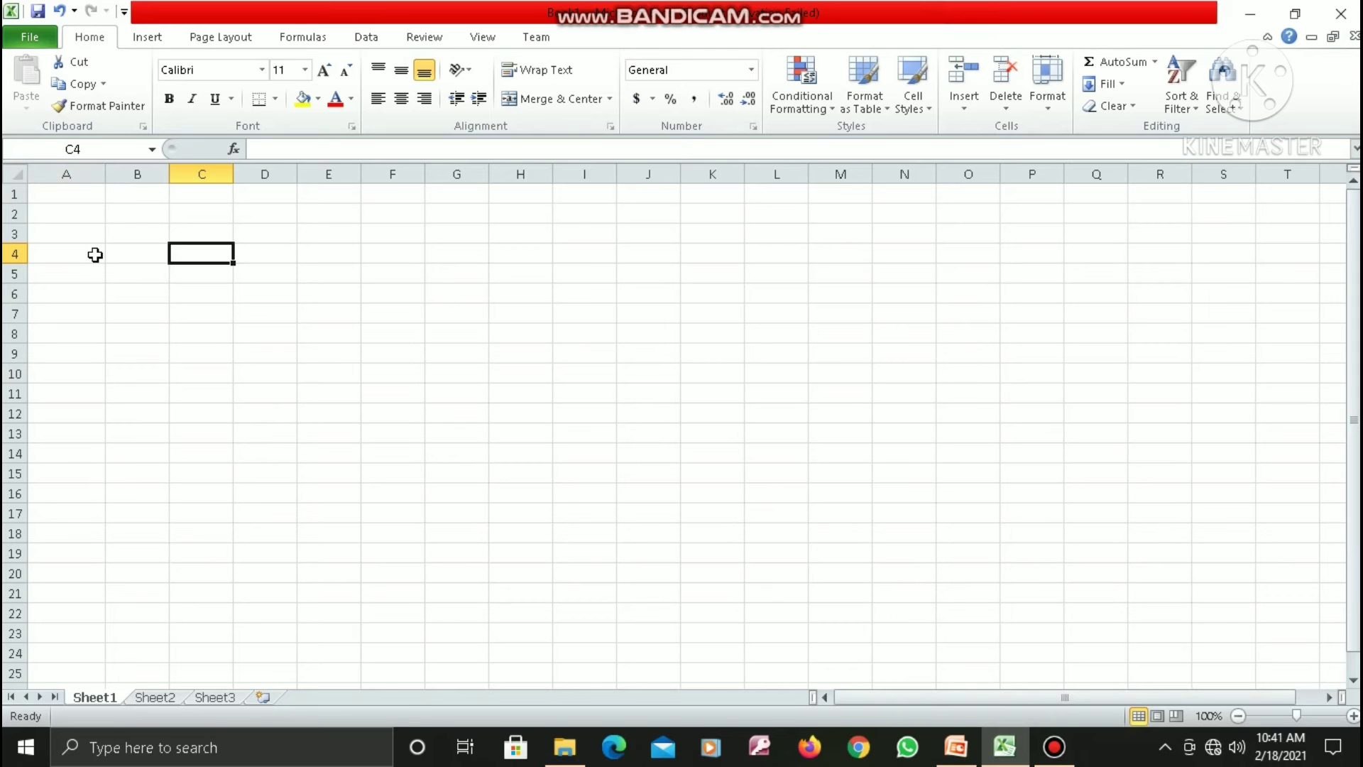
# Format cell A1 with the Accounting number format and enter 345 in it
pyautogui.click(77, 192)
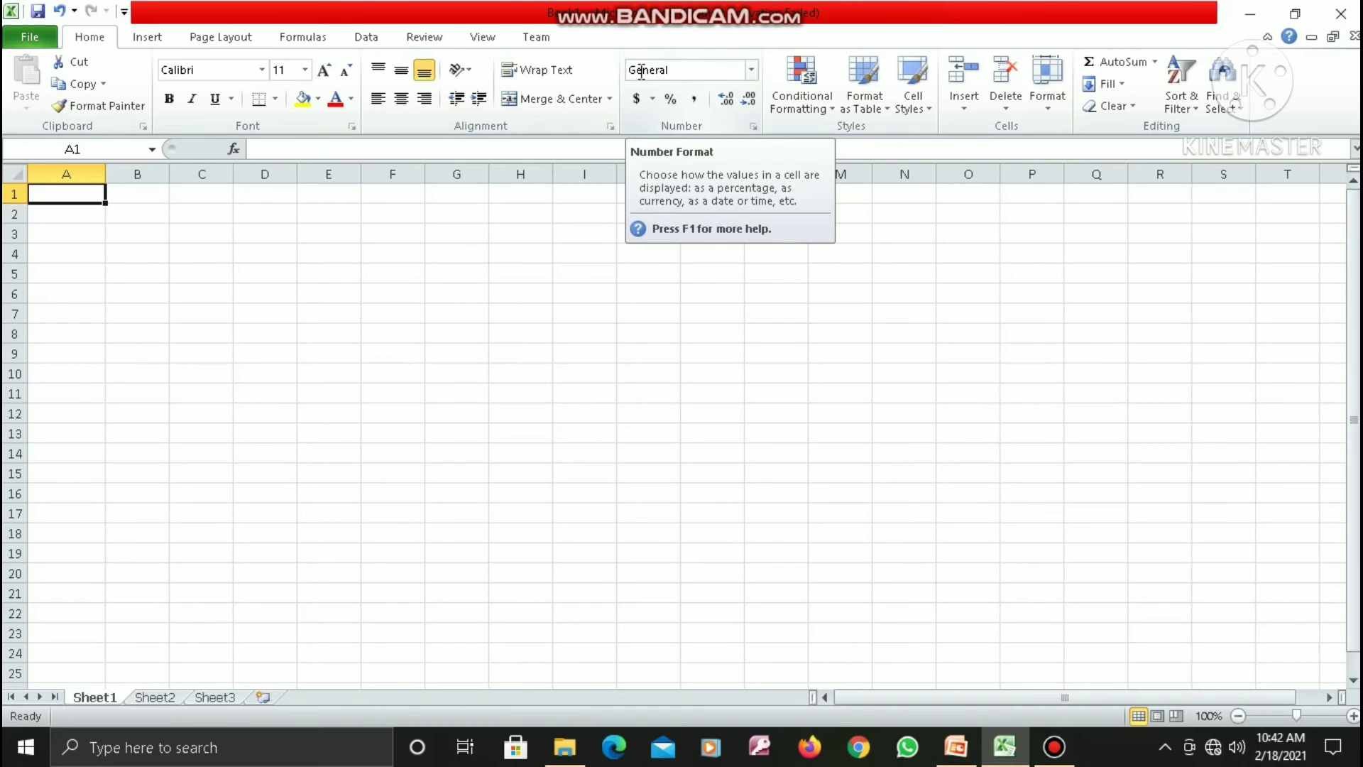
pyautogui.click(754, 69)
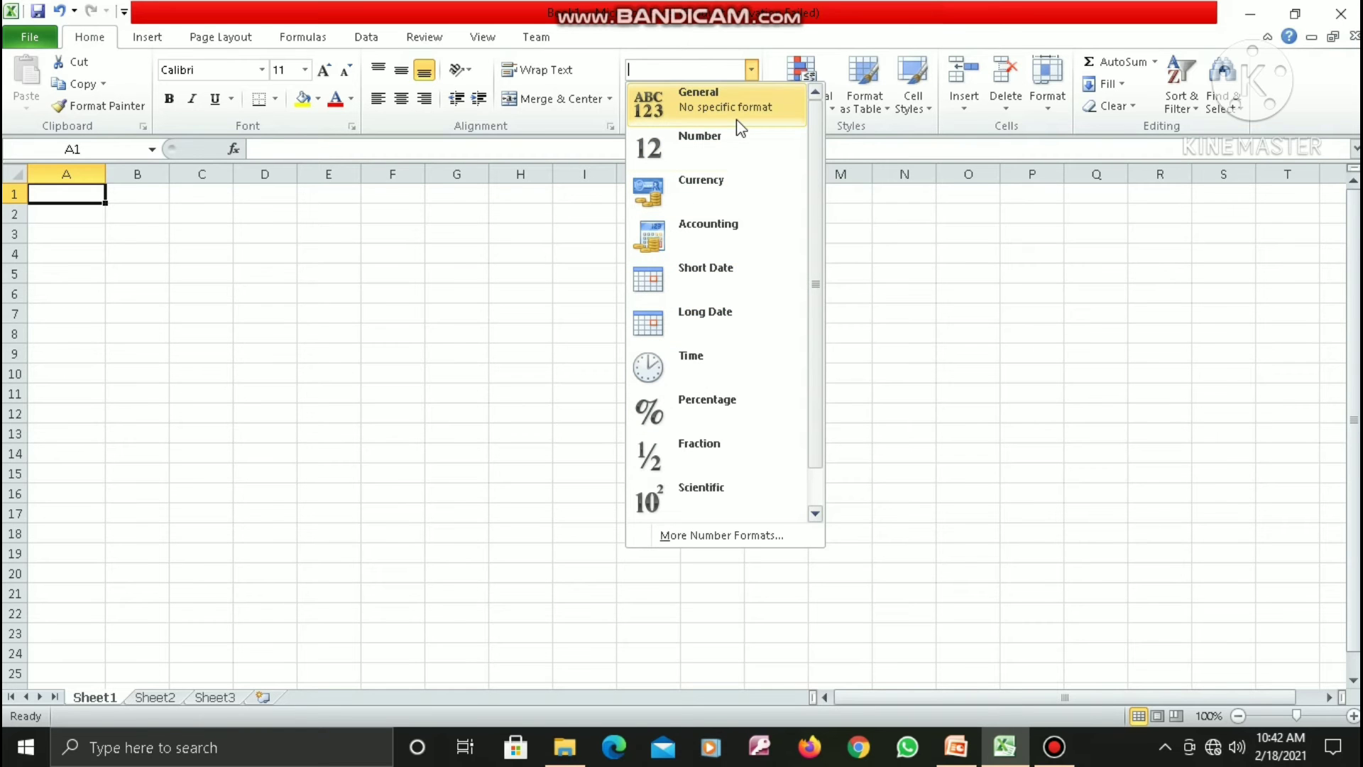
pyautogui.click(705, 227)
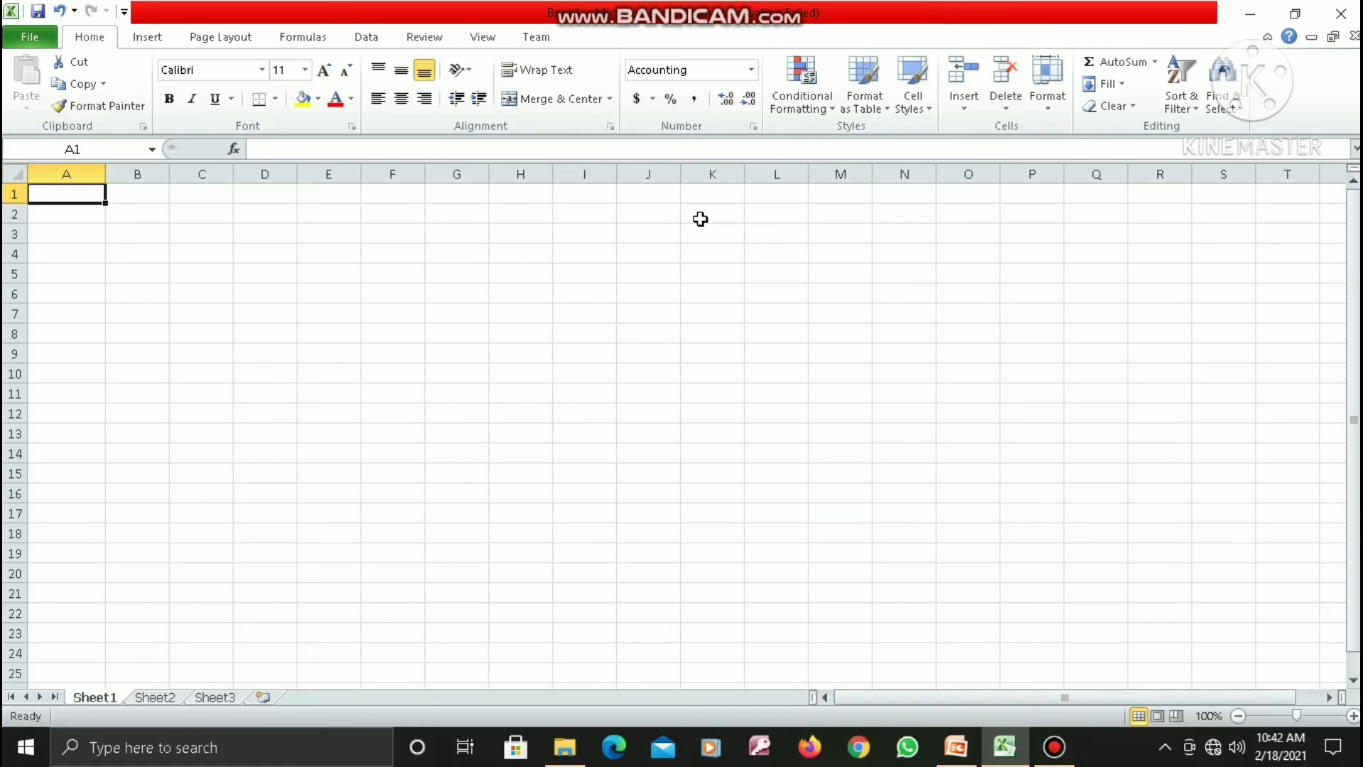
pyautogui.write('345')
pyautogui.press('Return')
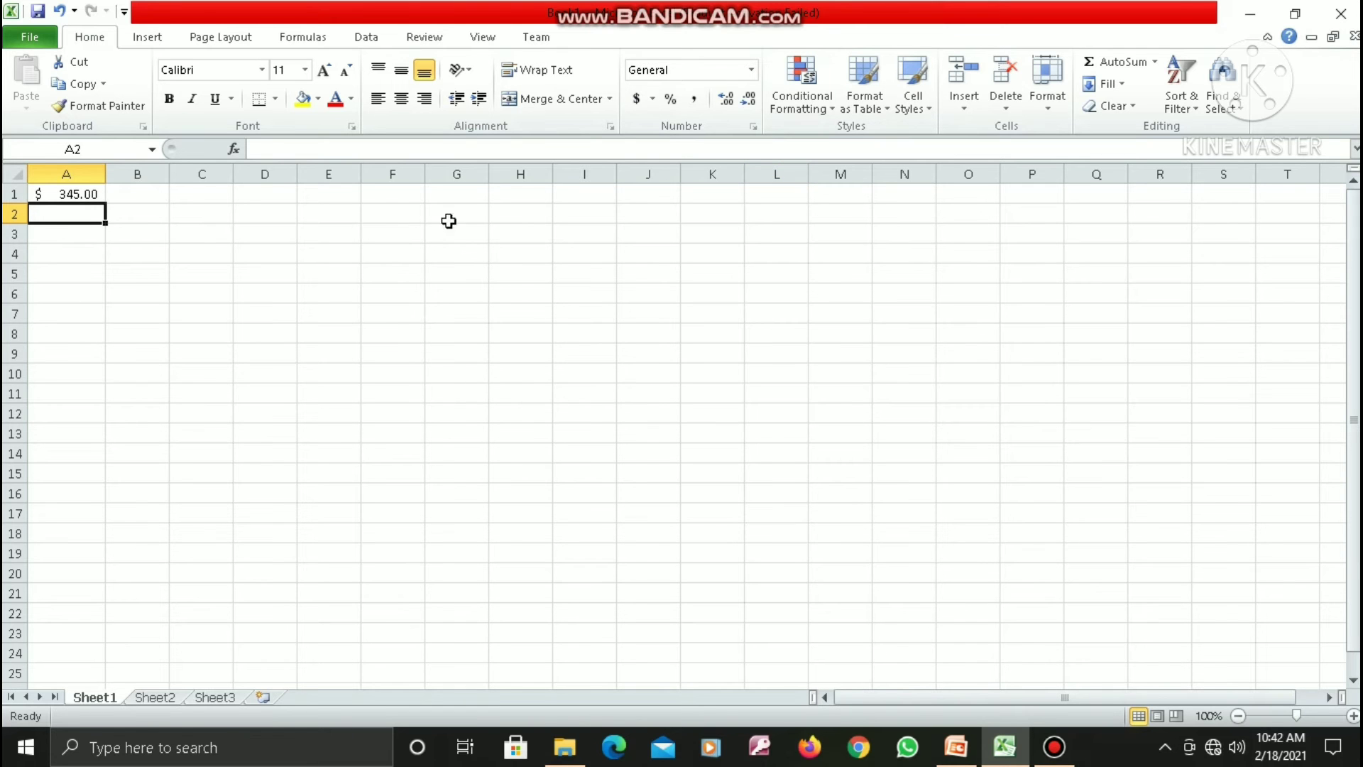
# Format cell C3 with the Percentage number format and enter 50 in it
pyautogui.click(752, 71)
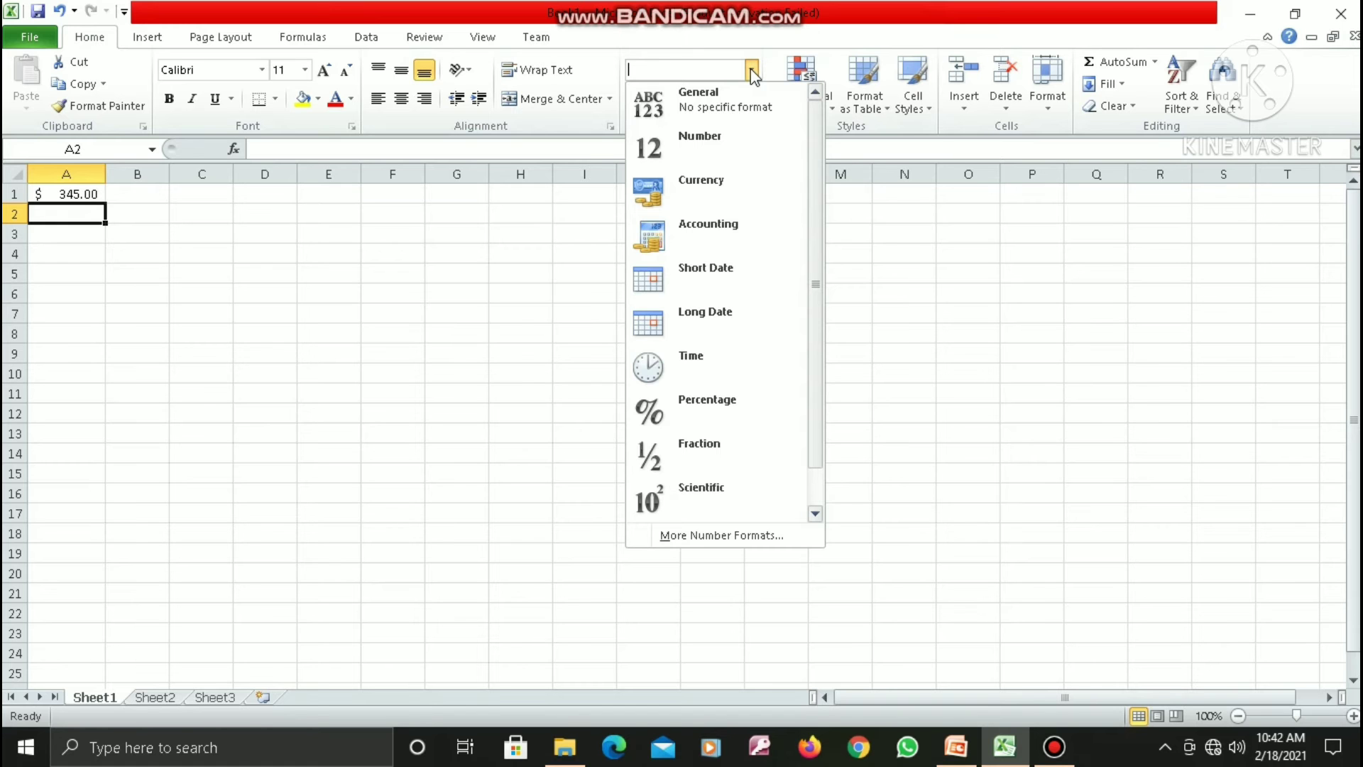
pyautogui.click(223, 415)
pyautogui.click(217, 234)
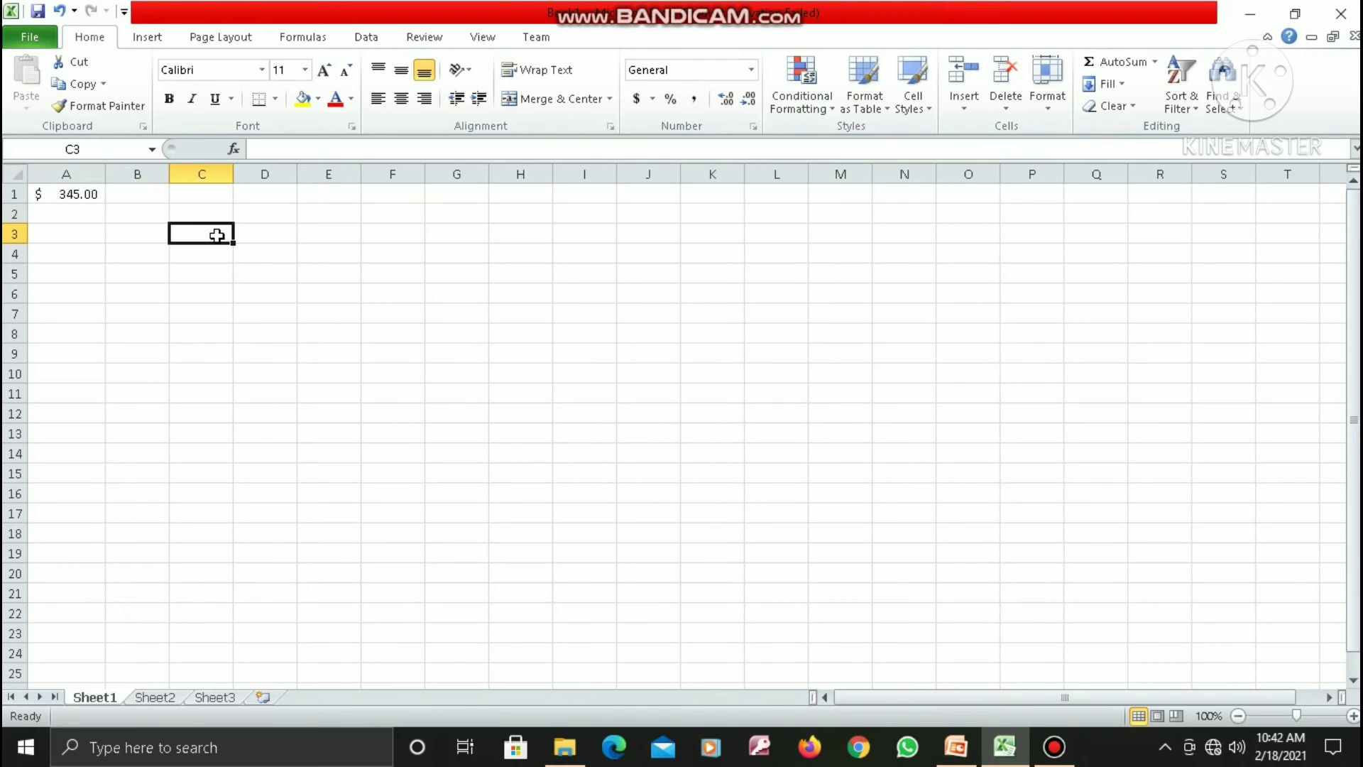
pyautogui.click(751, 70)
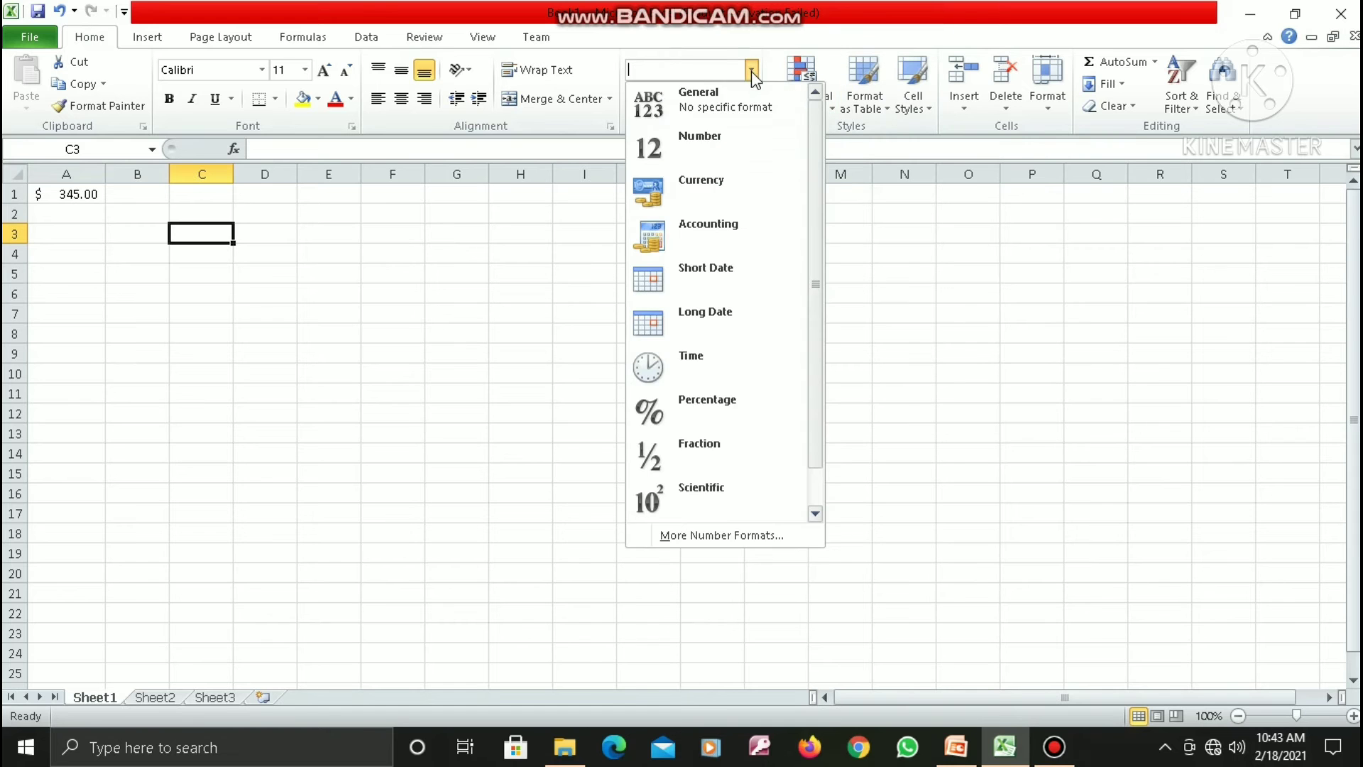
pyautogui.click(694, 396)
pyautogui.write('50')
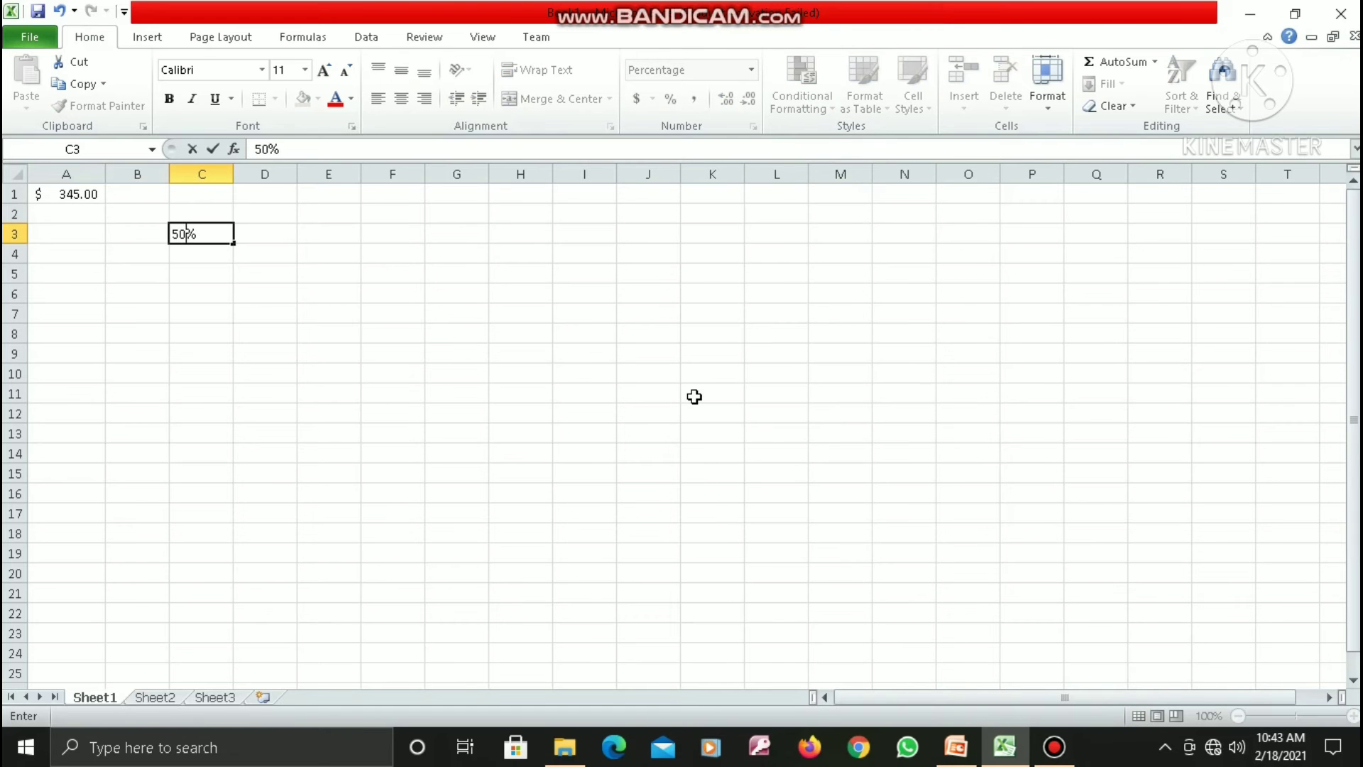
pyautogui.press('Return')
pyautogui.press('Up')
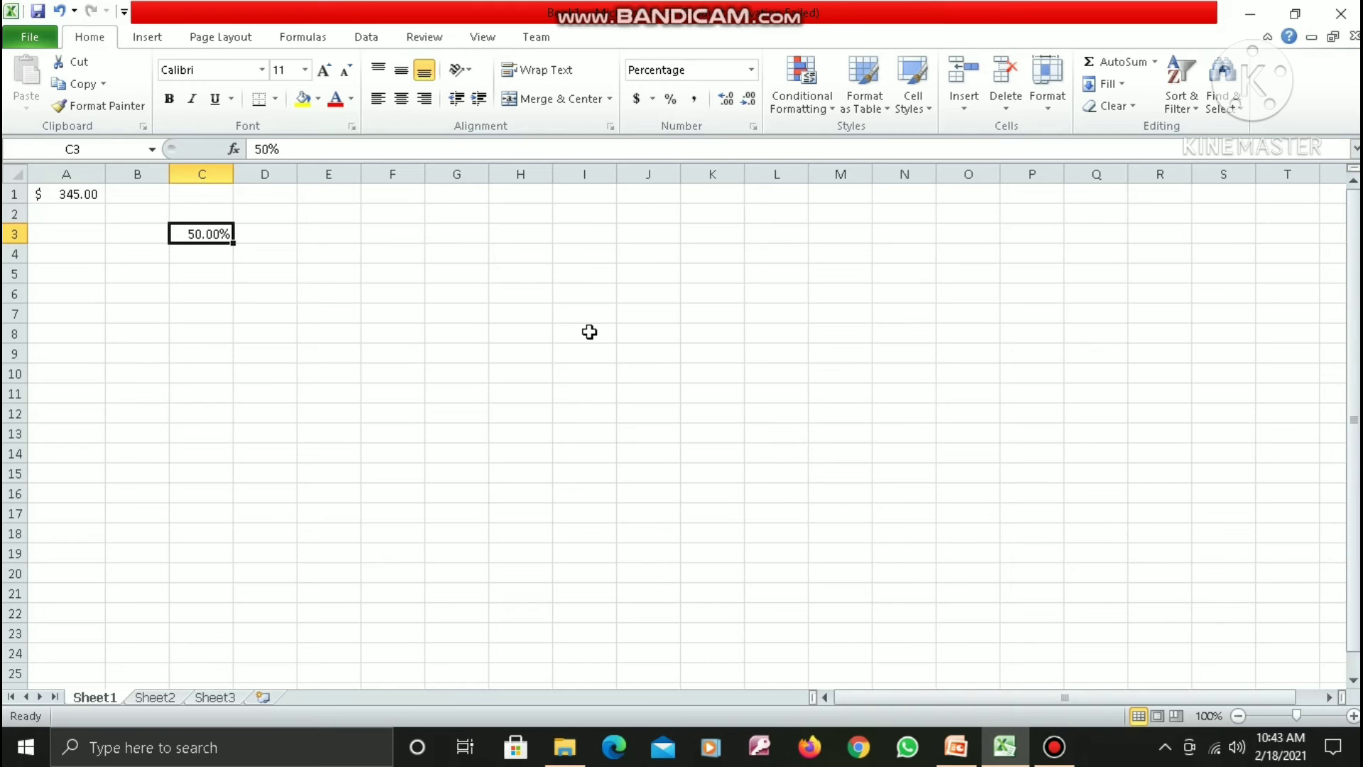
# Examine the number format categories available for cell G4 in the Format Cells dialog, without applying any of them
pyautogui.click(464, 257)
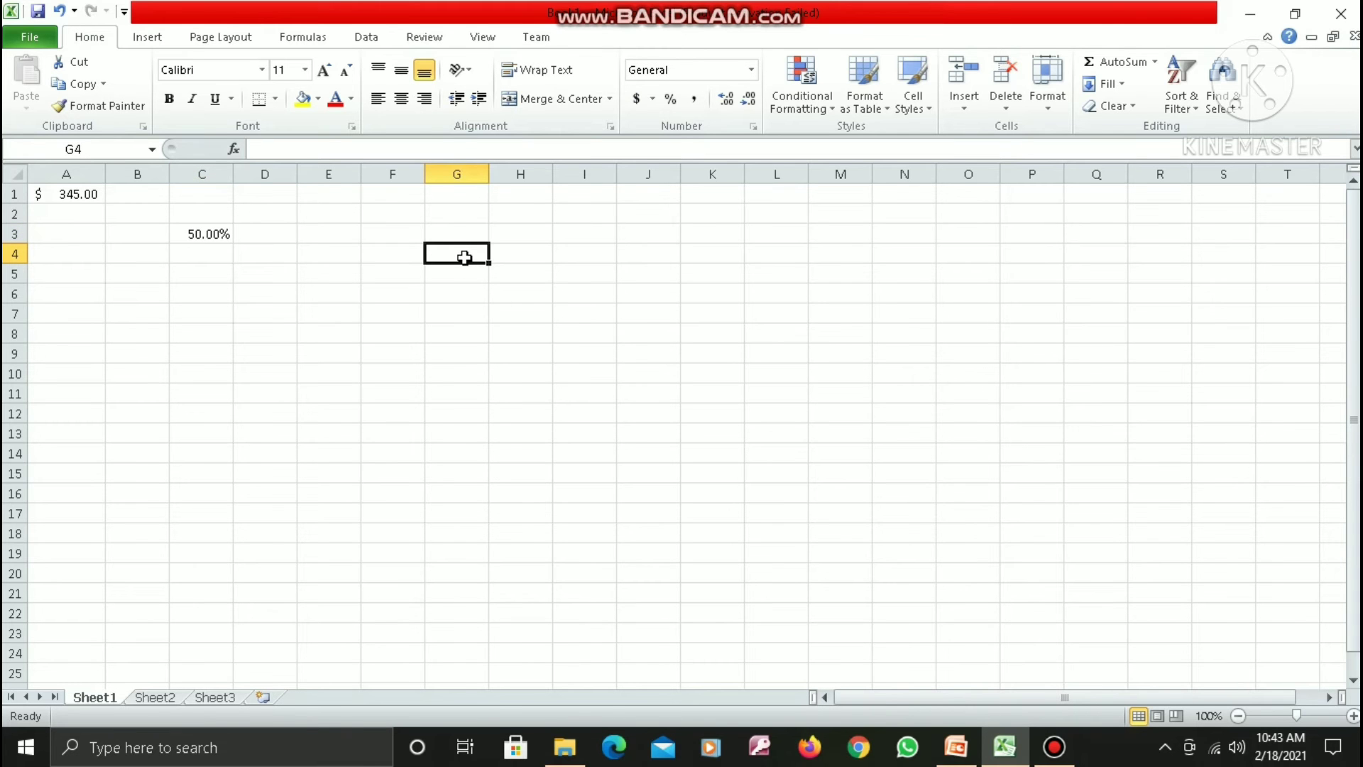
pyautogui.rightClick(465, 260)
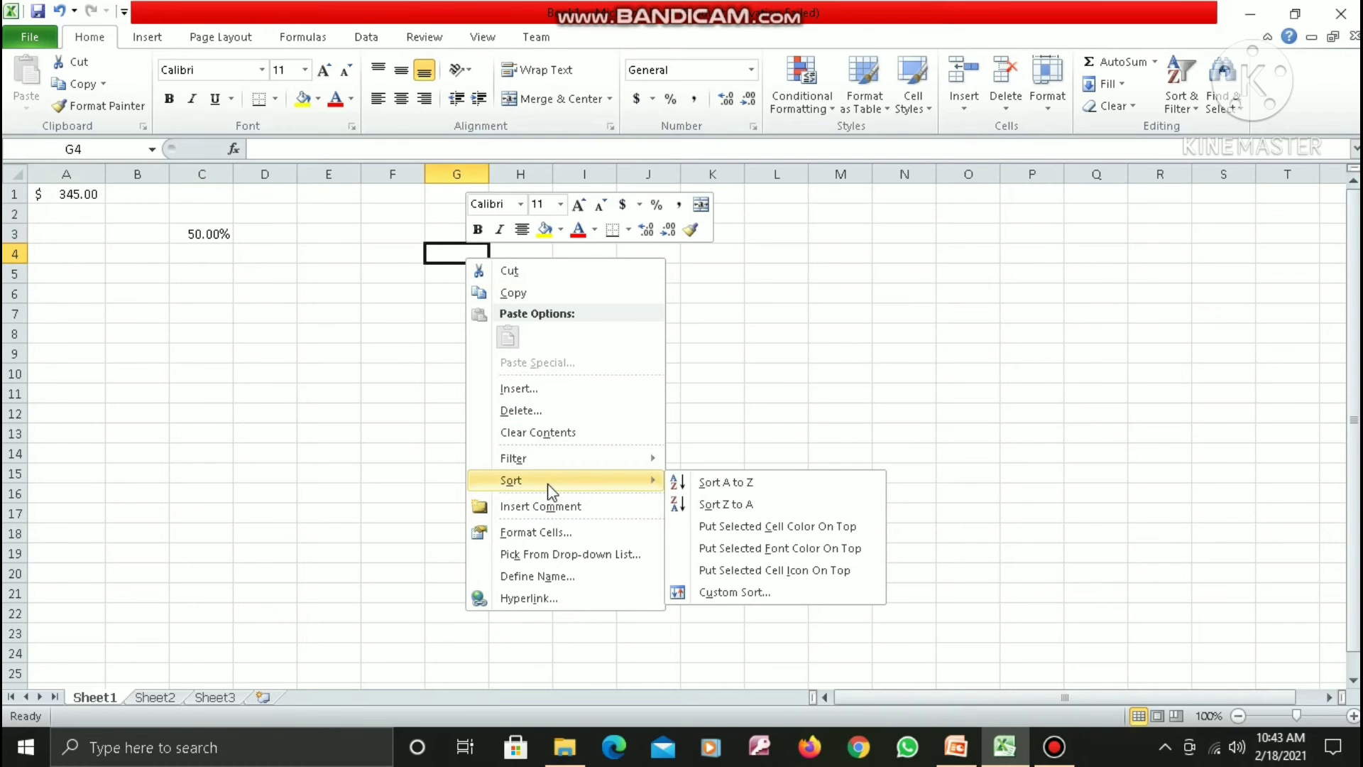
pyautogui.click(539, 535)
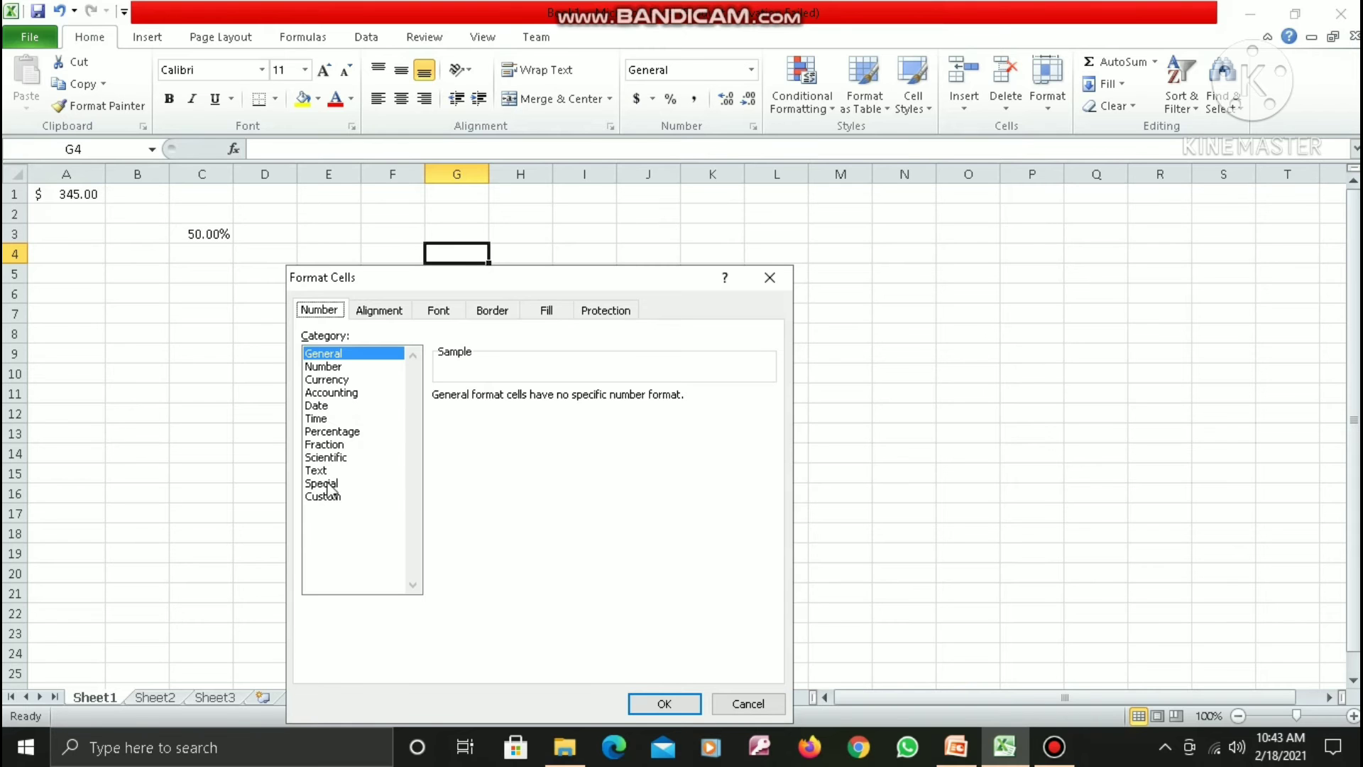
pyautogui.click(331, 382)
pyautogui.click(328, 419)
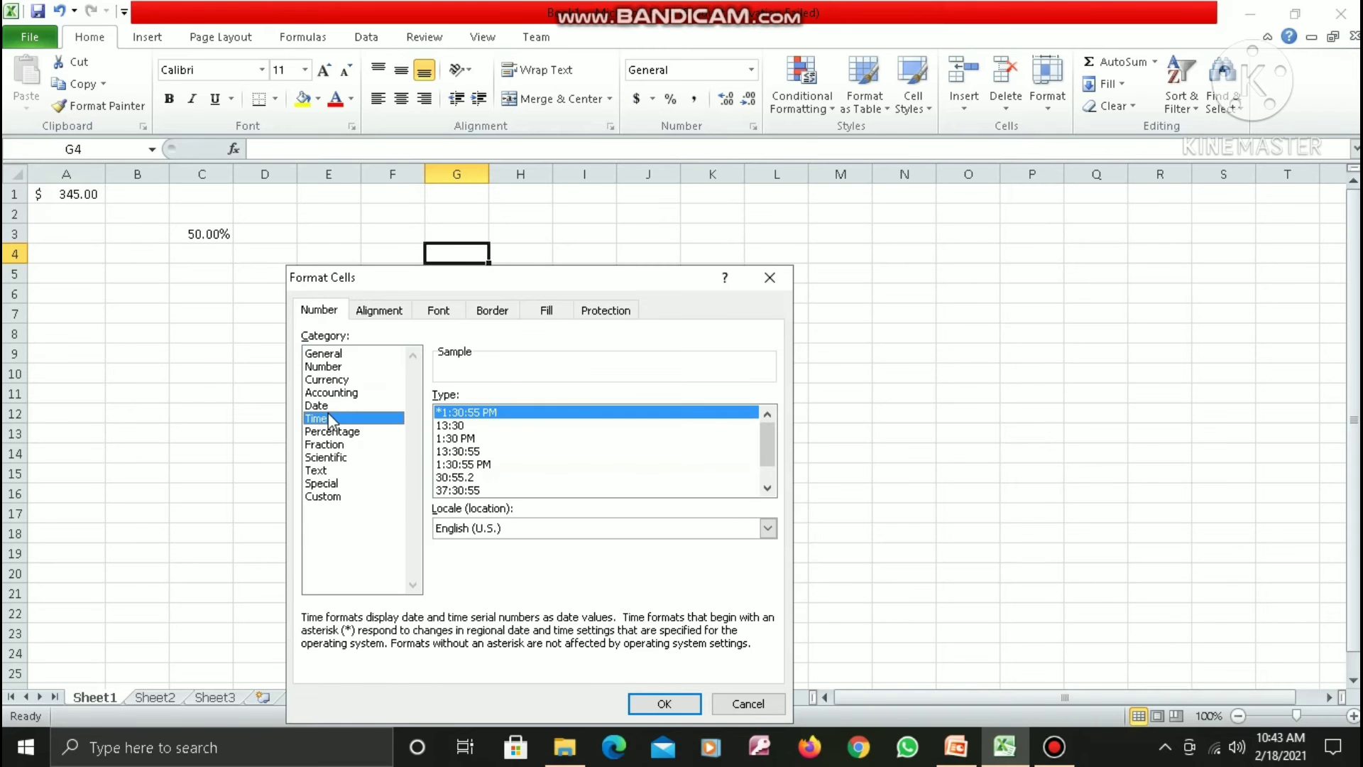
pyautogui.click(332, 432)
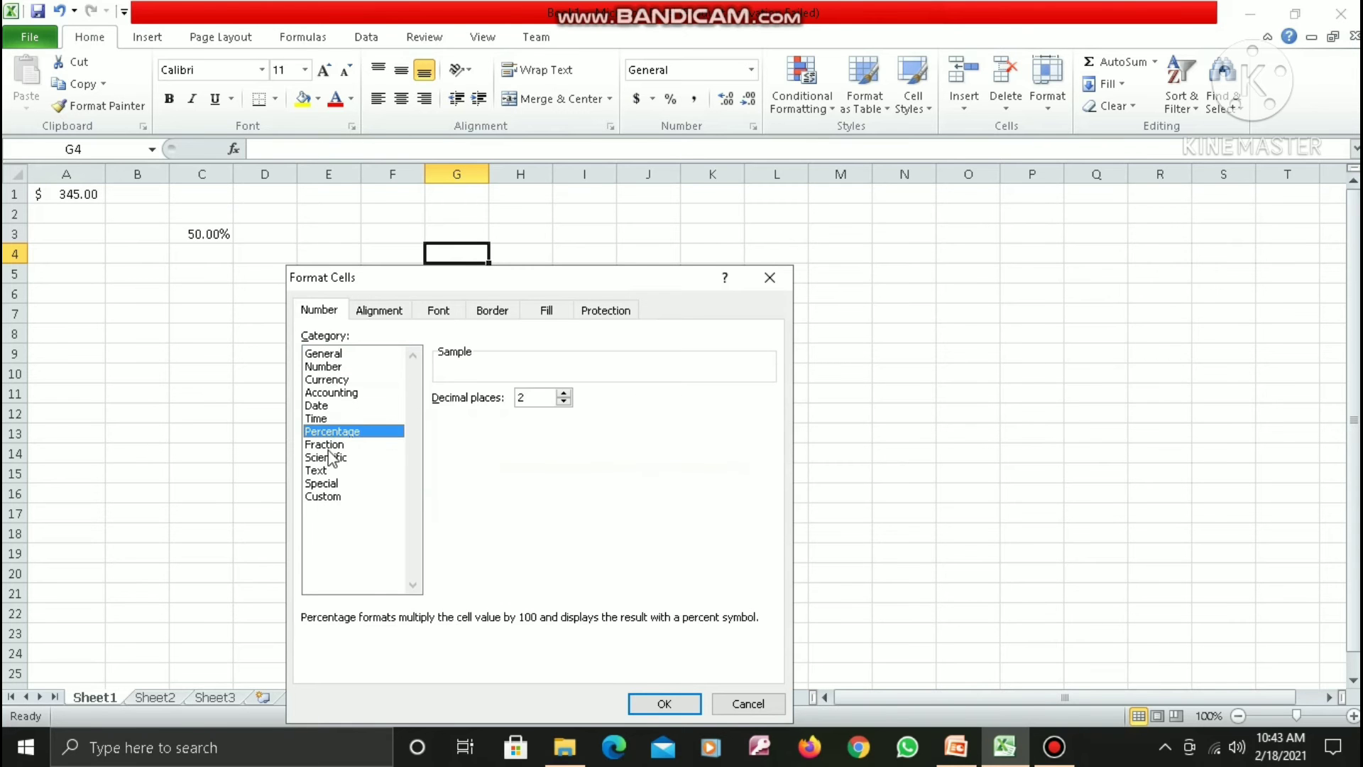
pyautogui.click(331, 445)
pyautogui.click(316, 472)
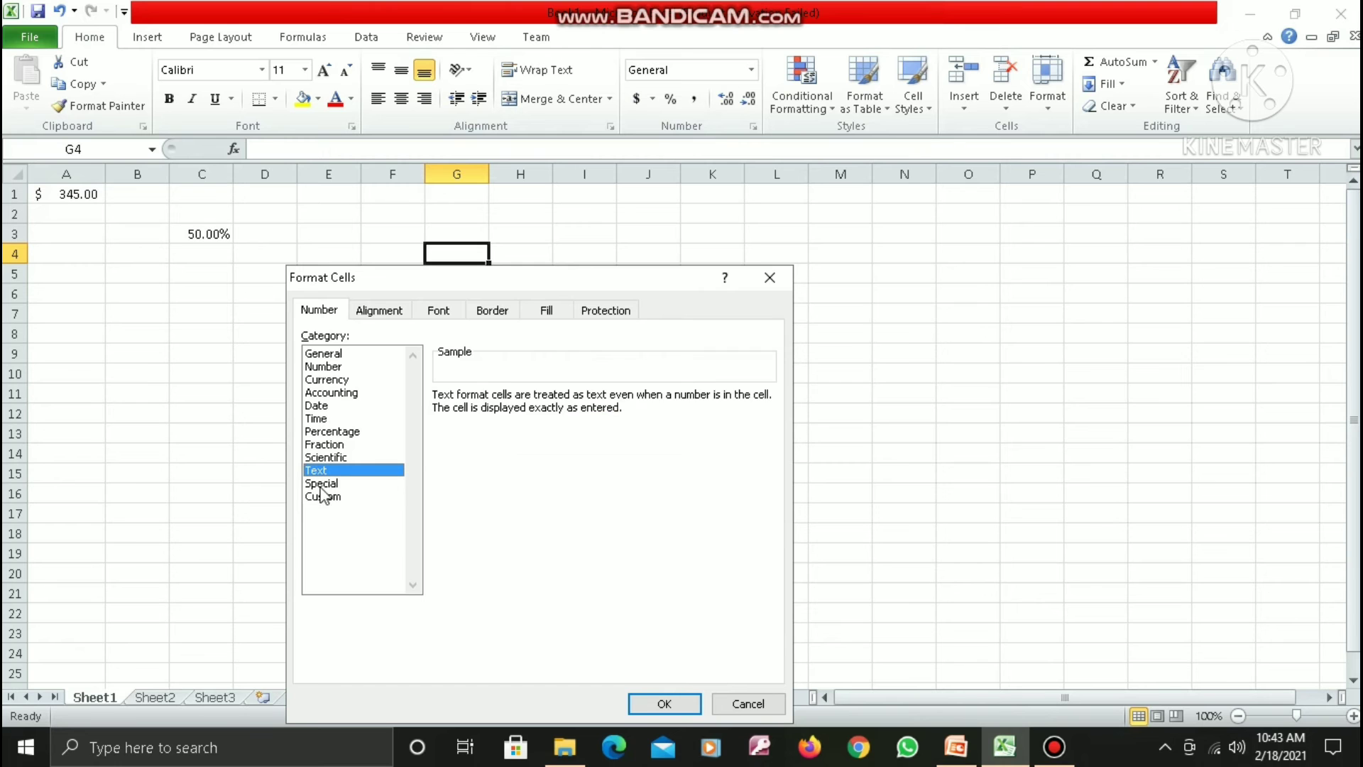
pyautogui.click(323, 485)
pyautogui.click(324, 497)
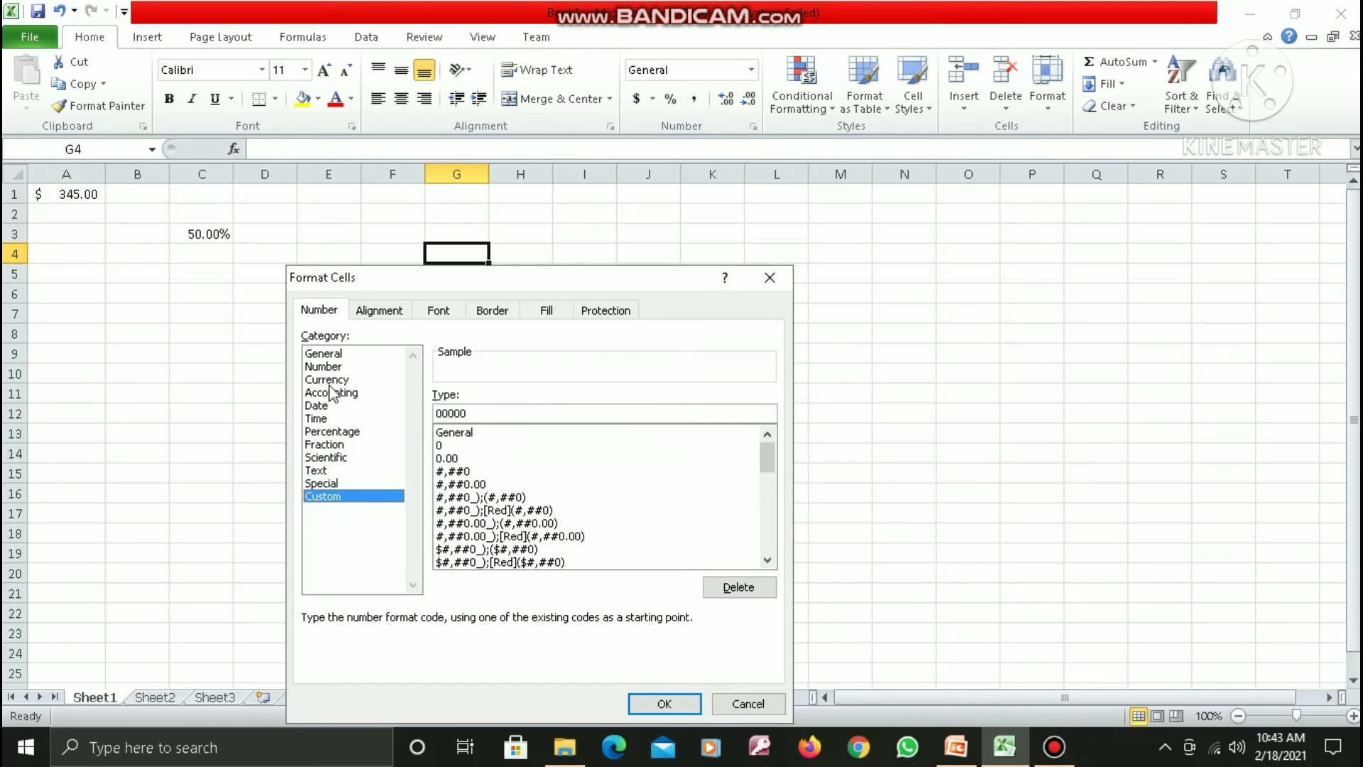
pyautogui.click(328, 368)
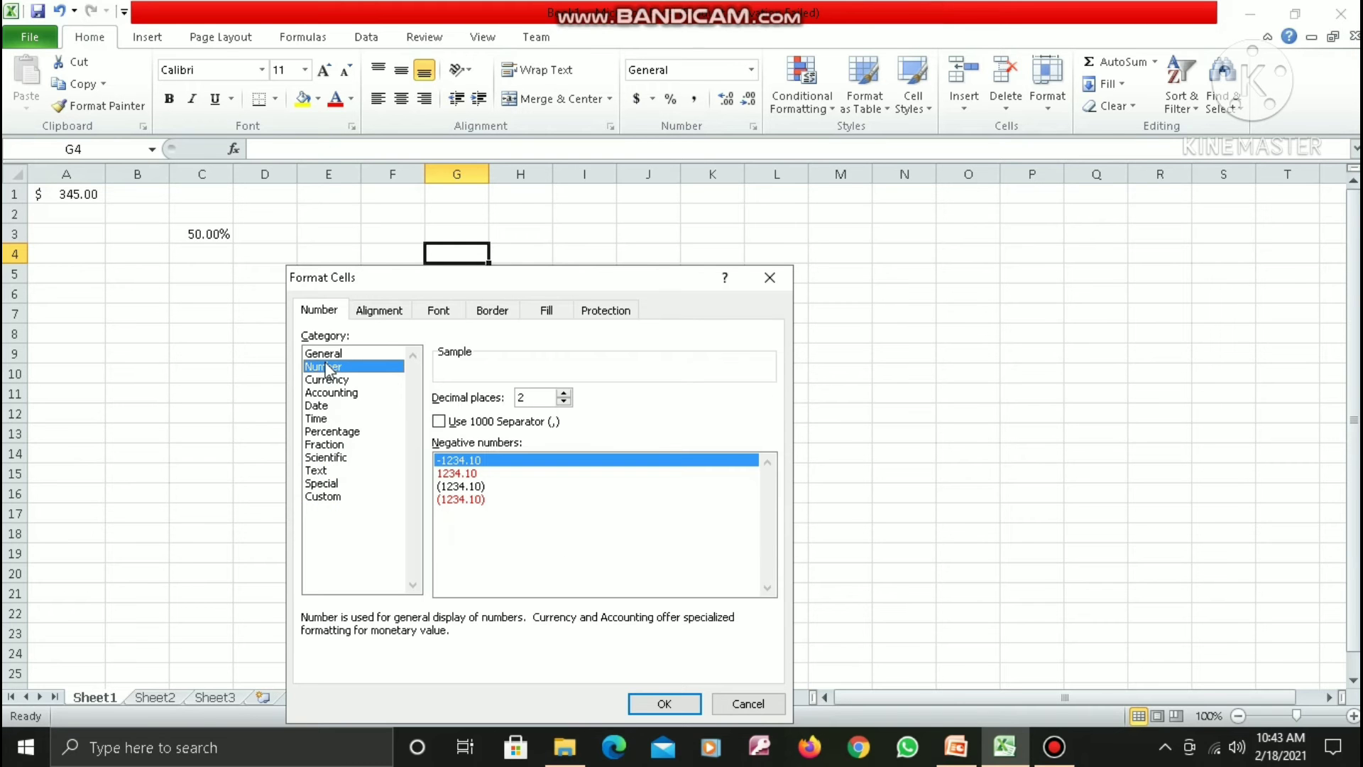
pyautogui.click(758, 287)
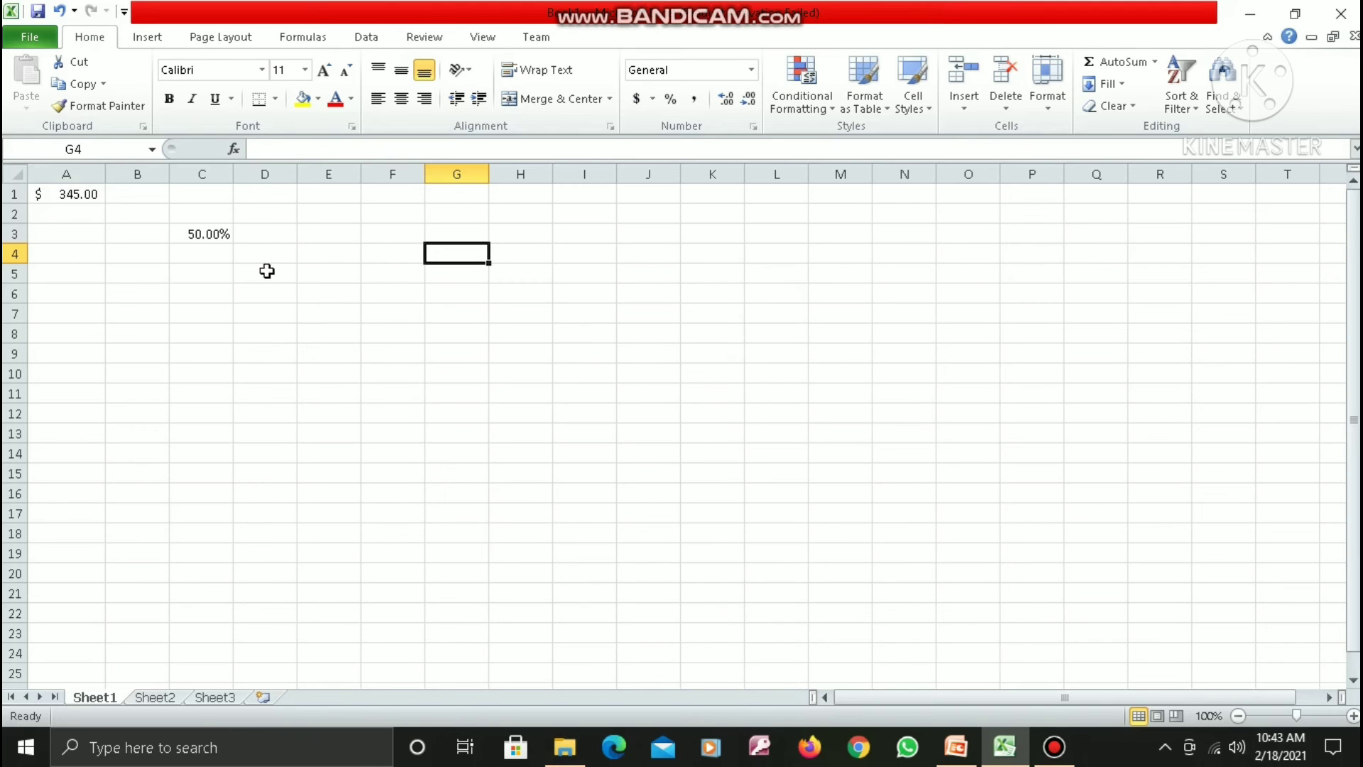
# Clear the contents of cells C3 and A1
pyautogui.click(196, 226)
pyautogui.press('Delete')
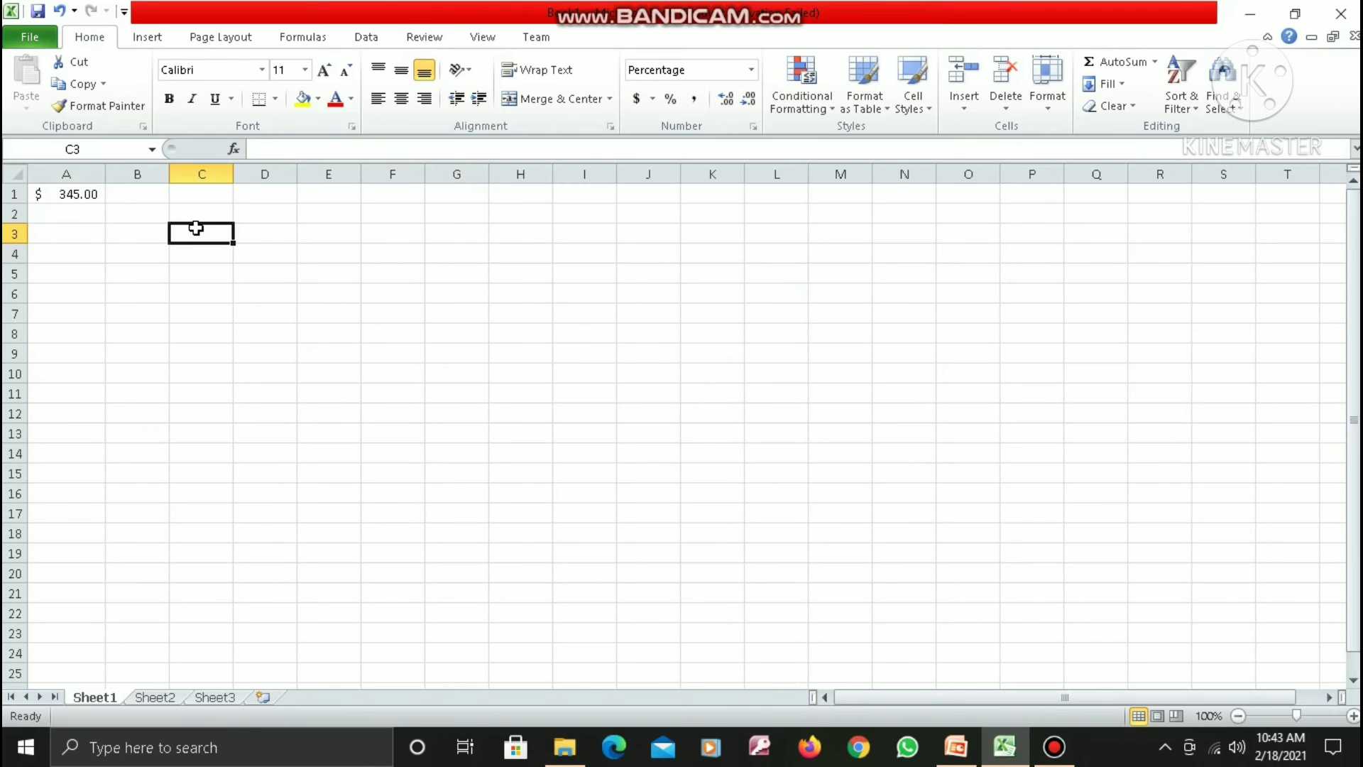
pyautogui.click(84, 197)
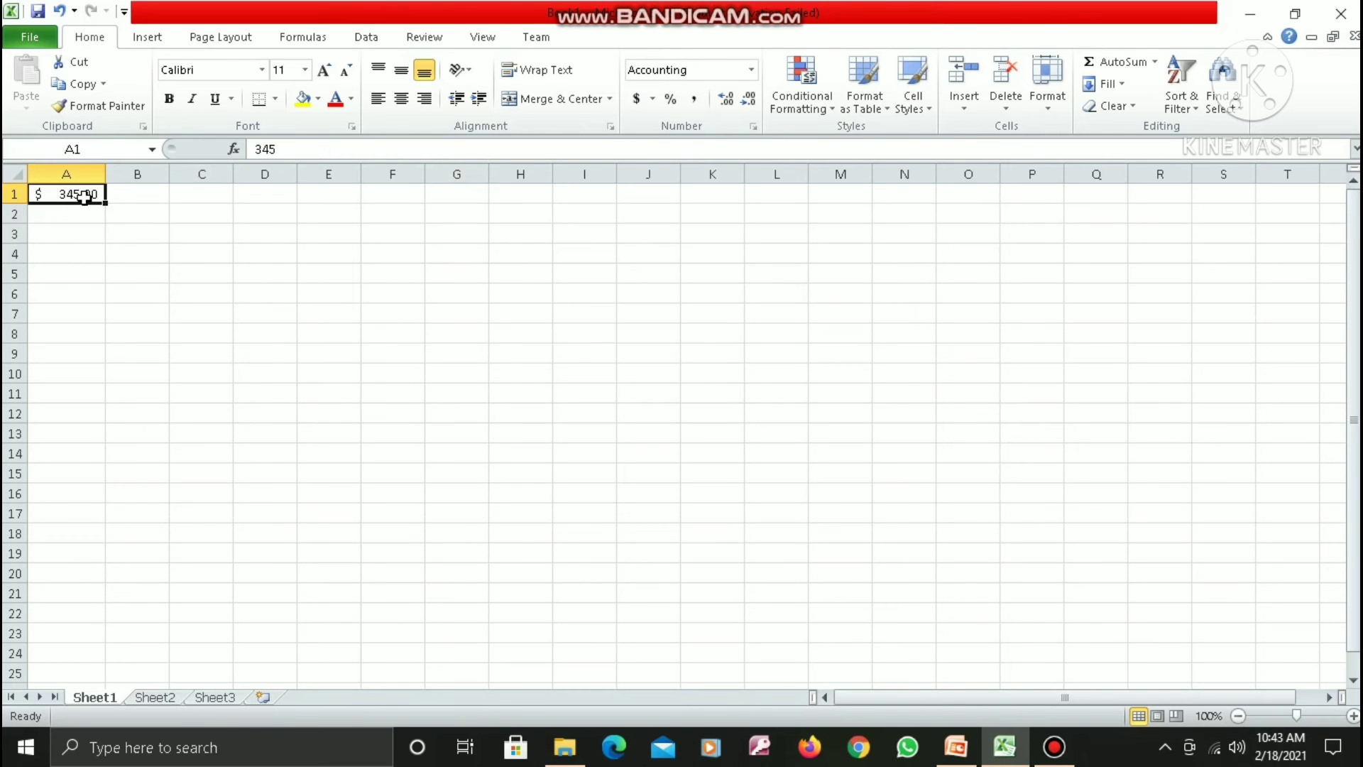
pyautogui.press('Delete')
# Enter a person's first name as sample text in cell E6
pyautogui.click(282, 269)
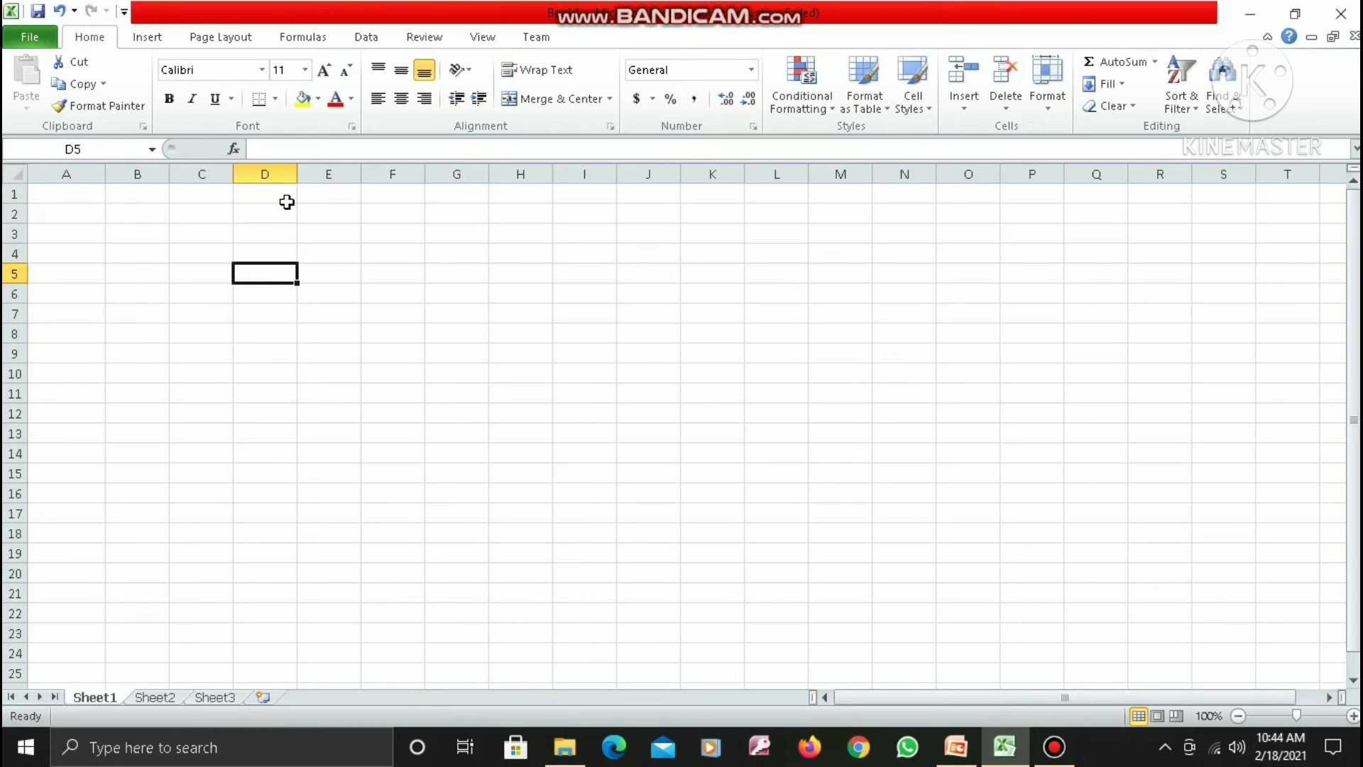
pyautogui.click(349, 252)
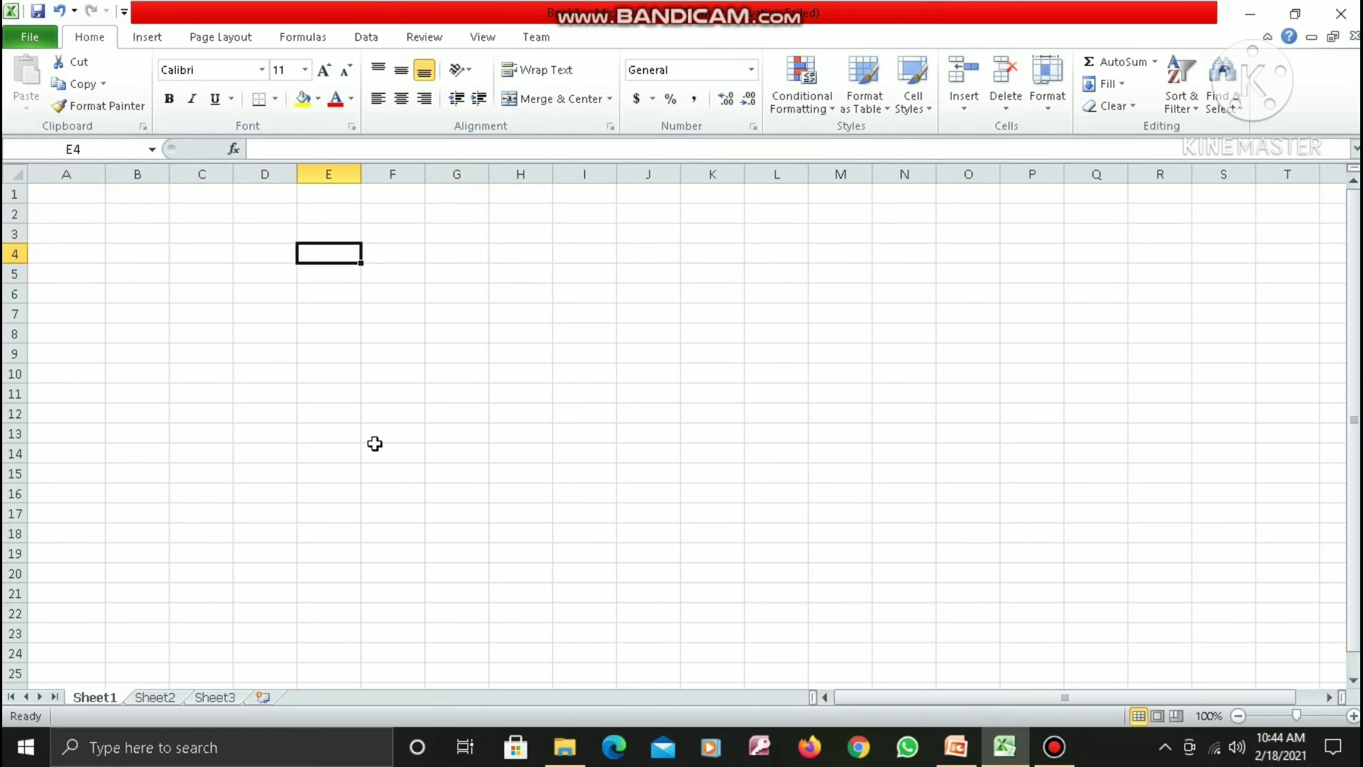
pyautogui.click(318, 293)
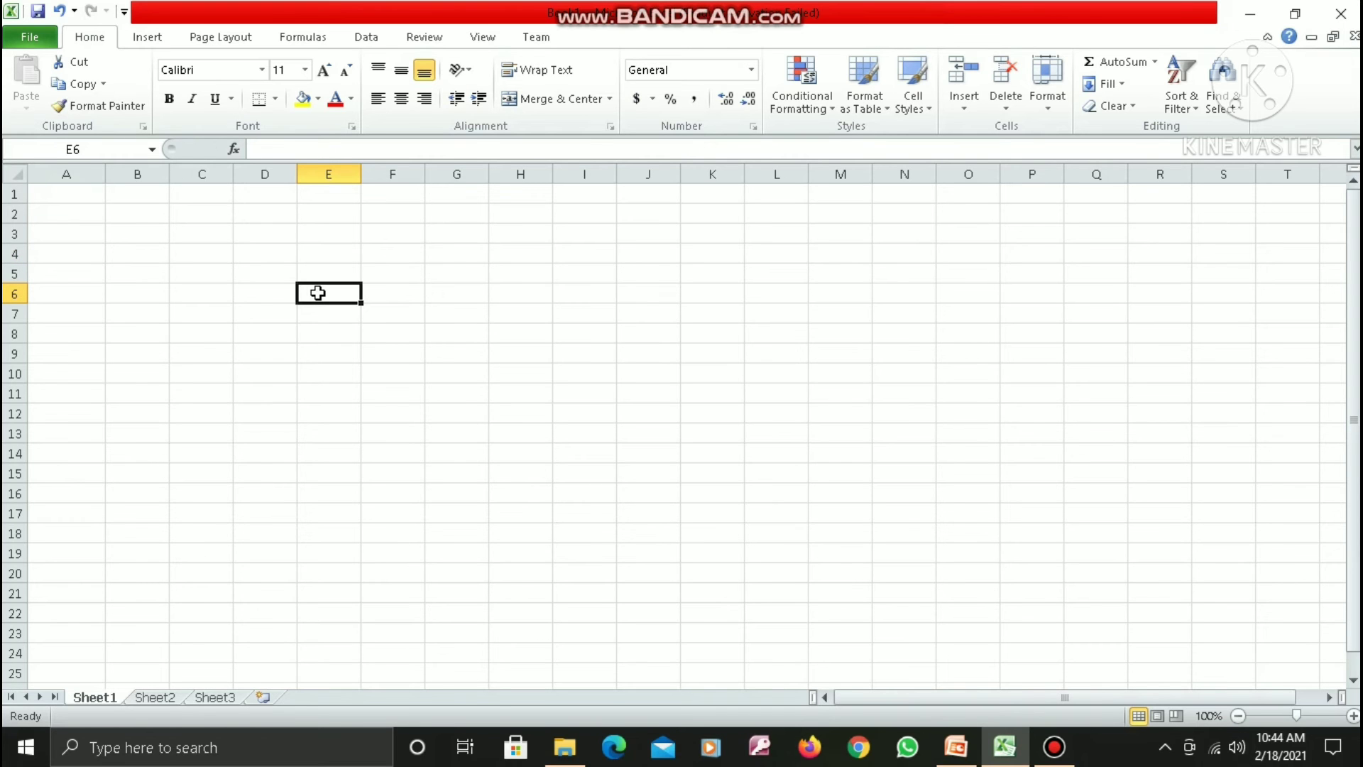
pyautogui.write('asdf')
pyautogui.press('Return')
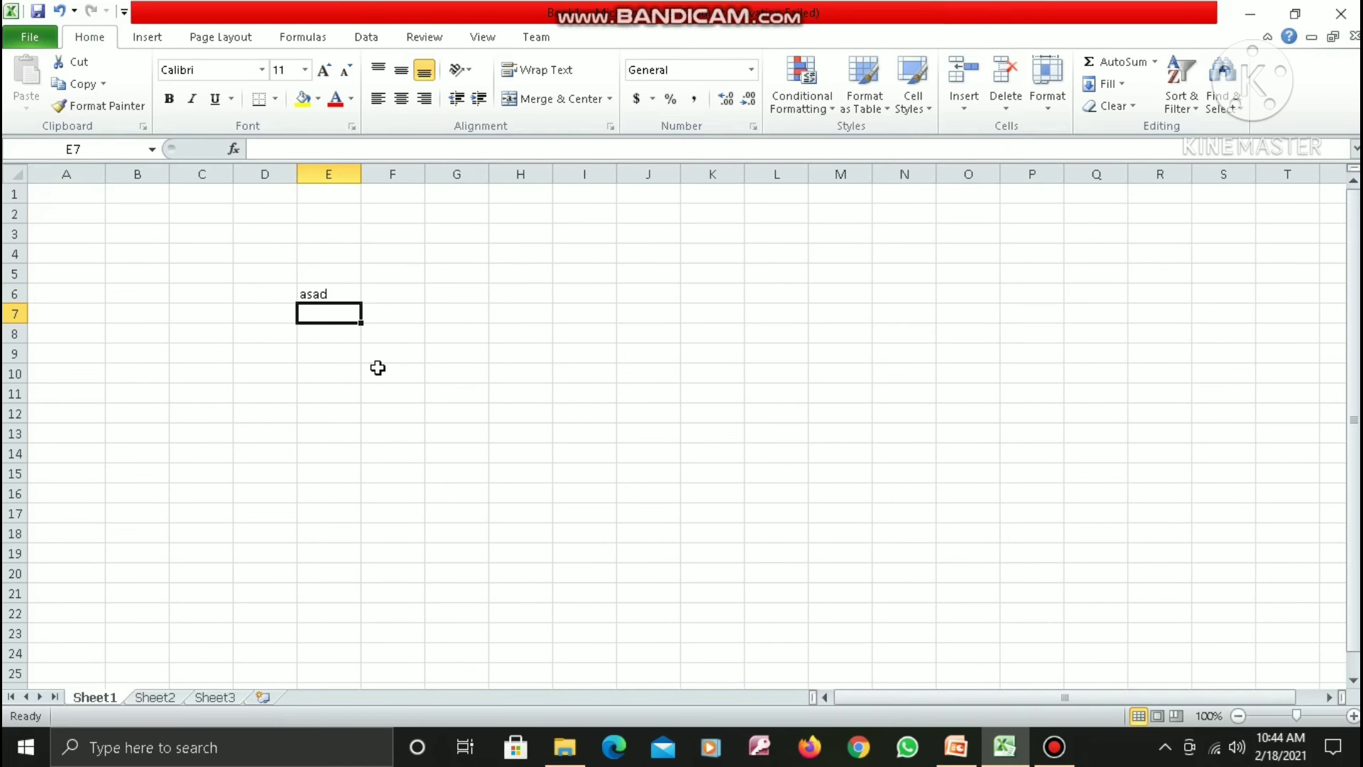
# Enter the values 2, 4 and 6 down column G in cells G4 to G6
pyautogui.click(462, 255)
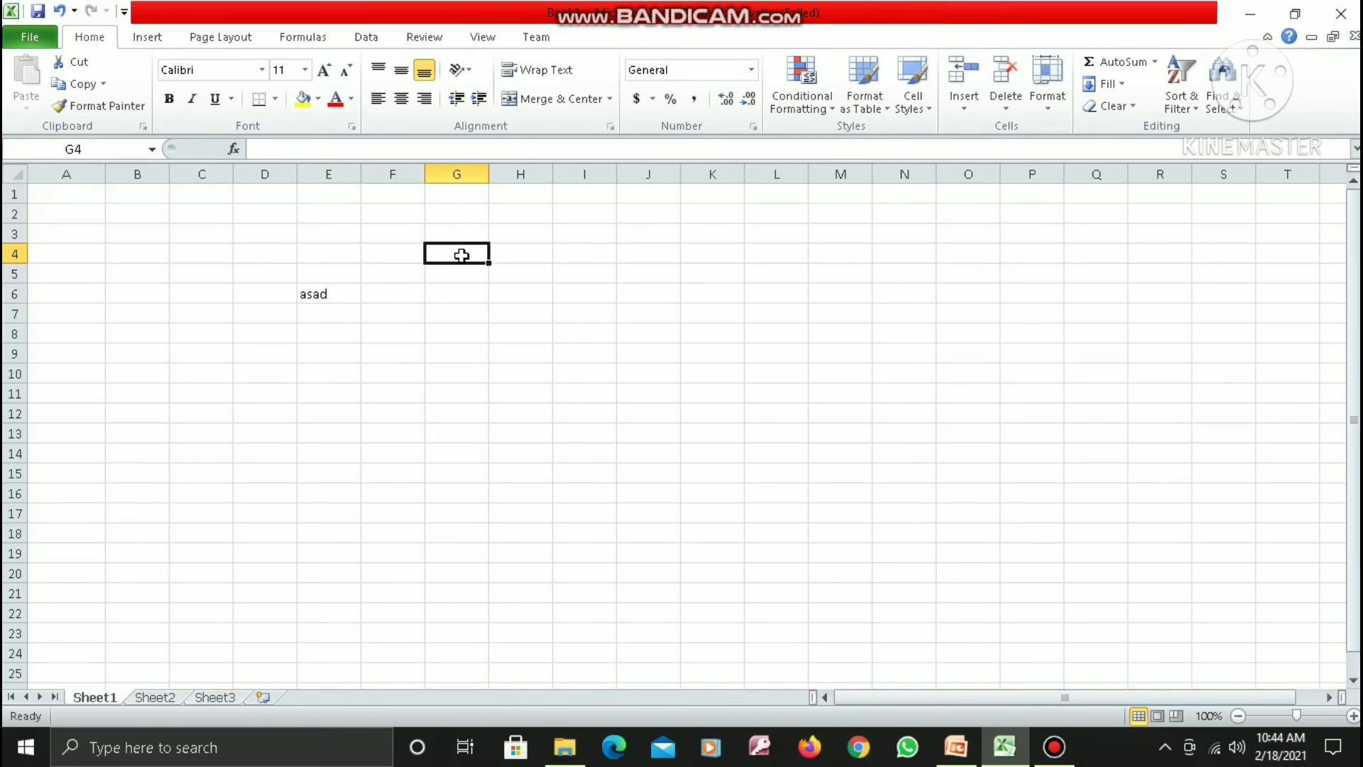
pyautogui.write('2')
pyautogui.press('Return')
pyautogui.write('4')
pyautogui.press('Return')
pyautogui.write('6')
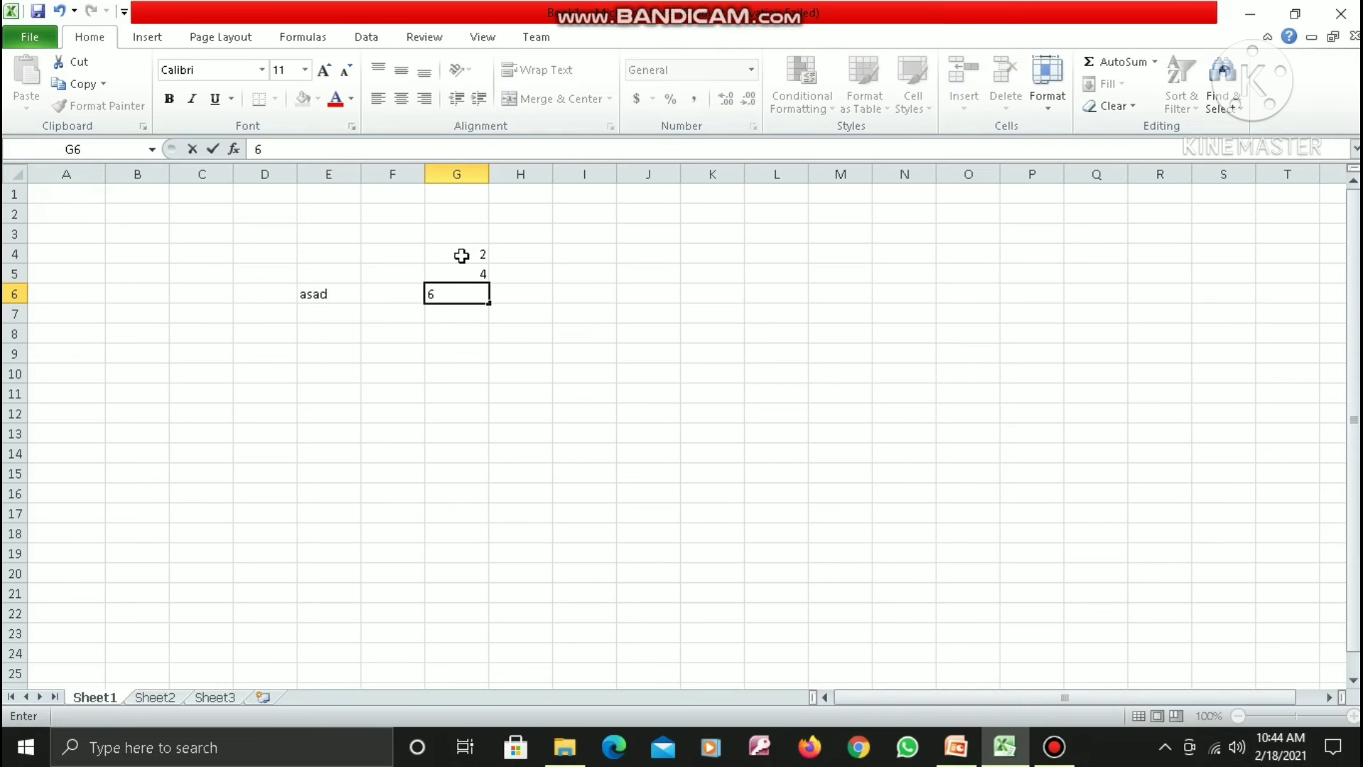
pyautogui.press('Return')
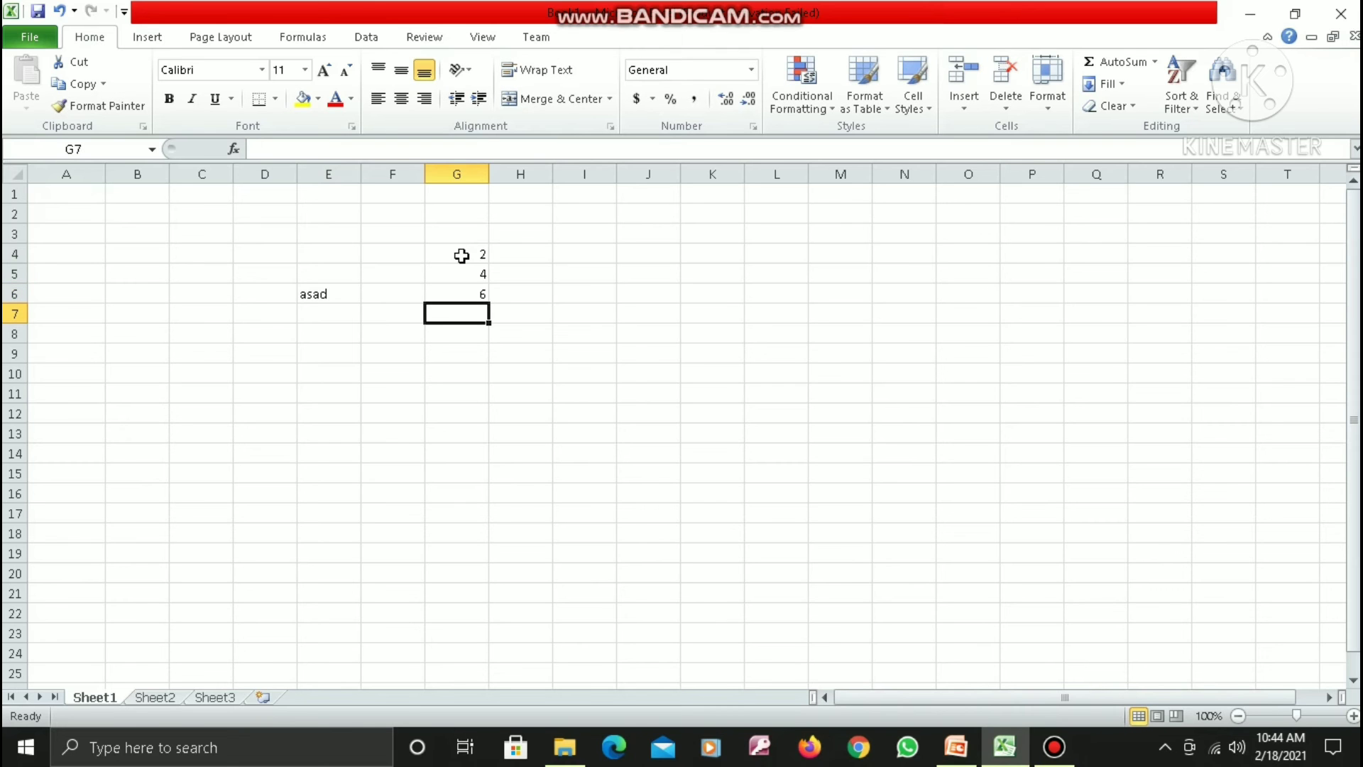
# Enter 2 in cell D10 and copy it across the row to G10 with AutoFill
pyautogui.click(261, 374)
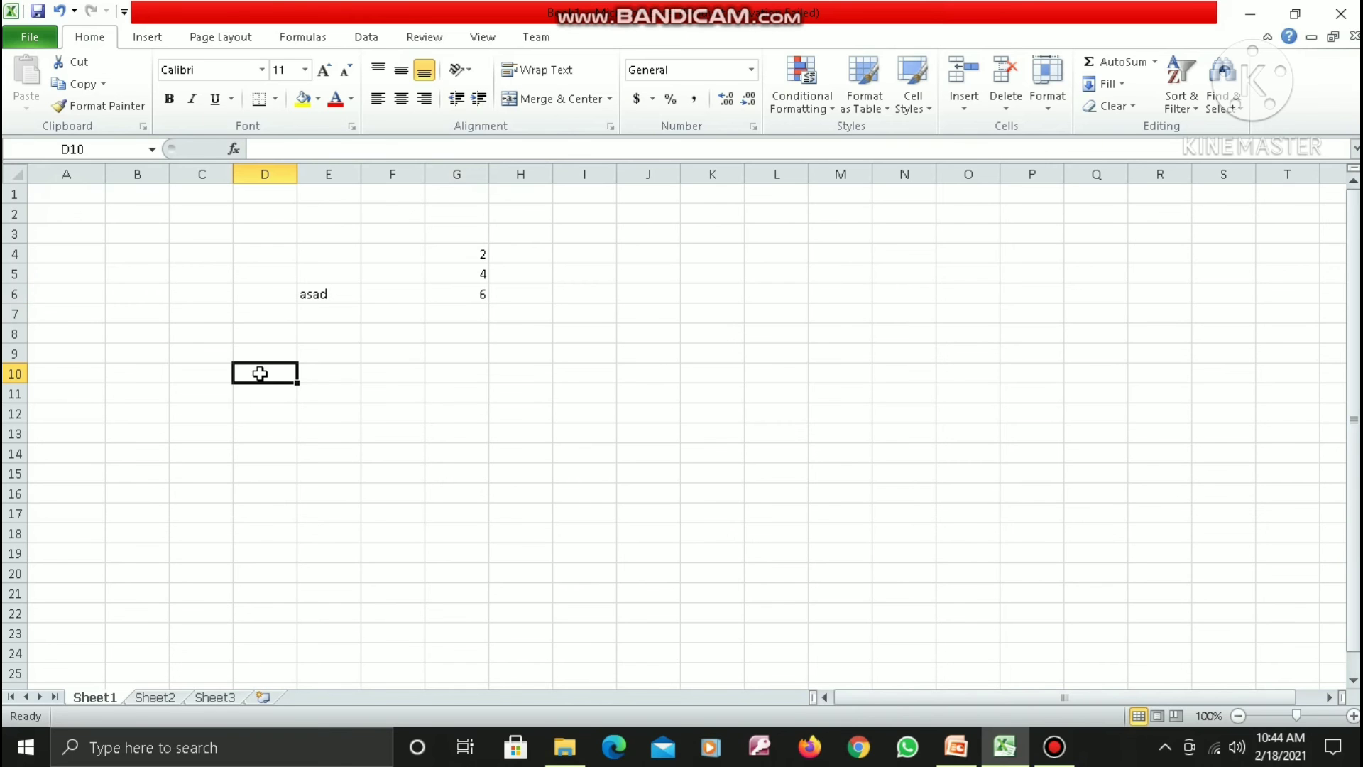
pyautogui.write('2')
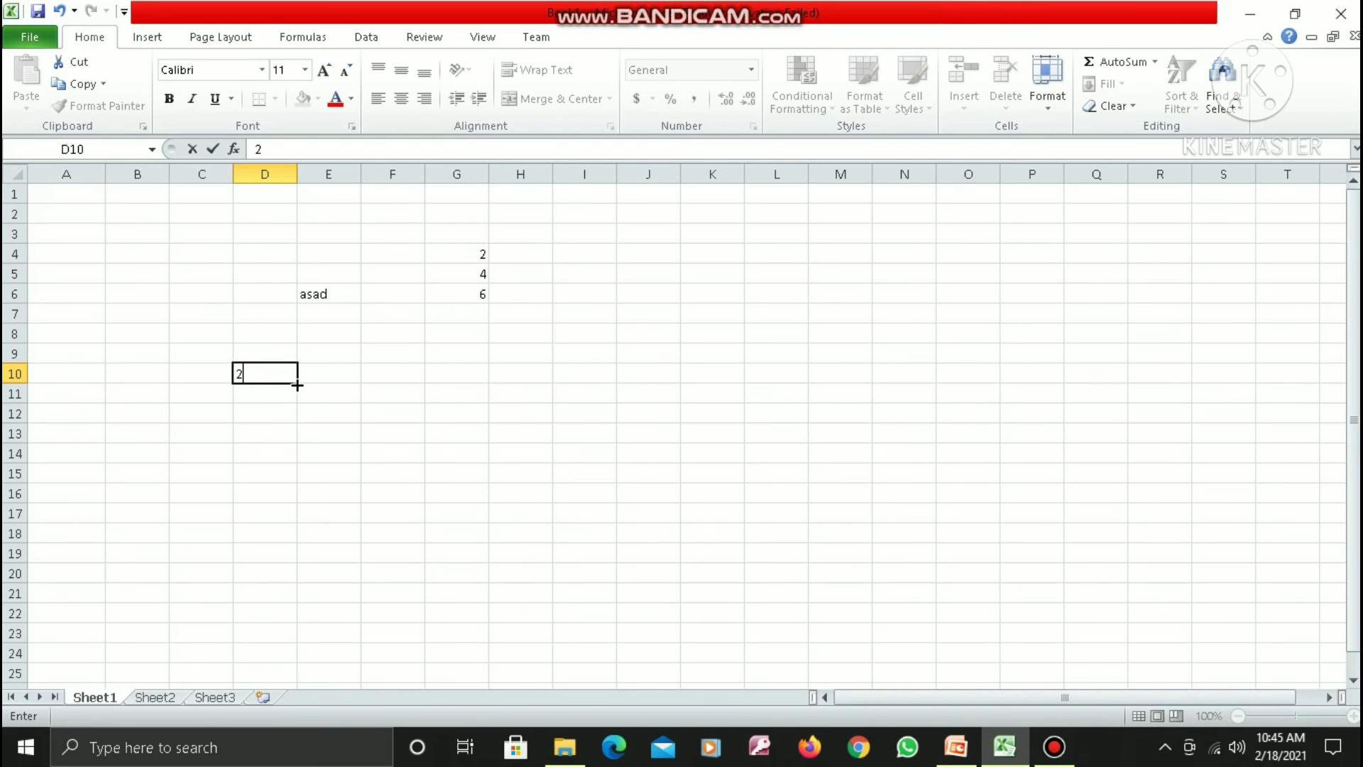
pyautogui.moveTo(296, 385); pyautogui.dragTo(474, 387)
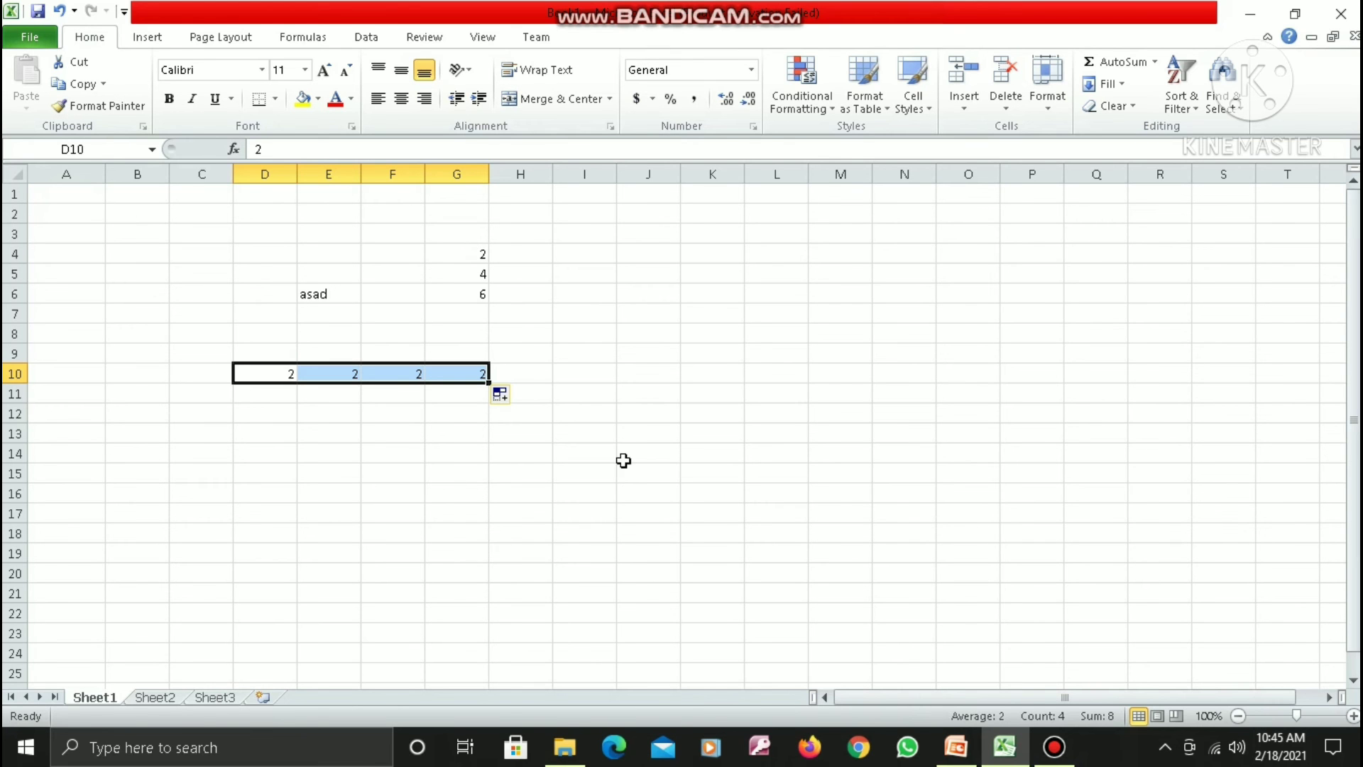
pyautogui.click(645, 367)
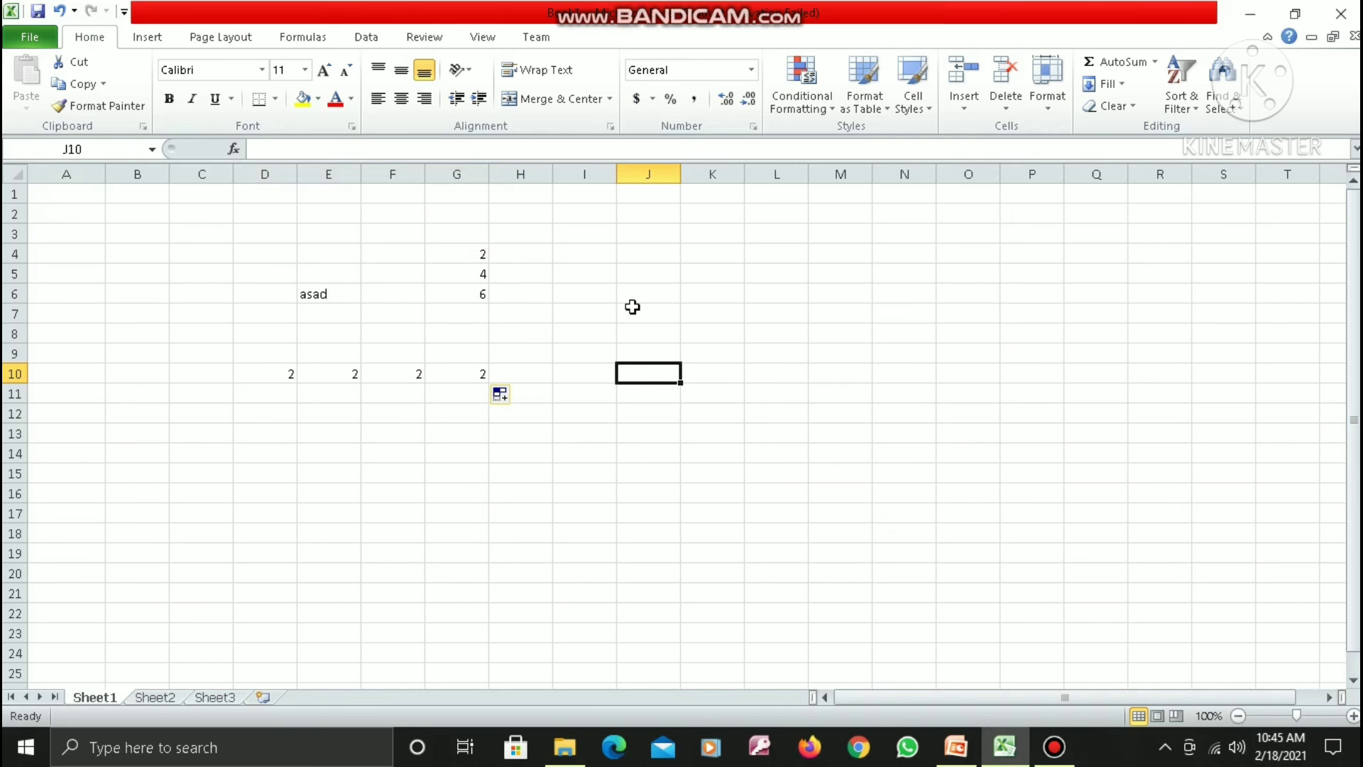
pyautogui.click(475, 254)
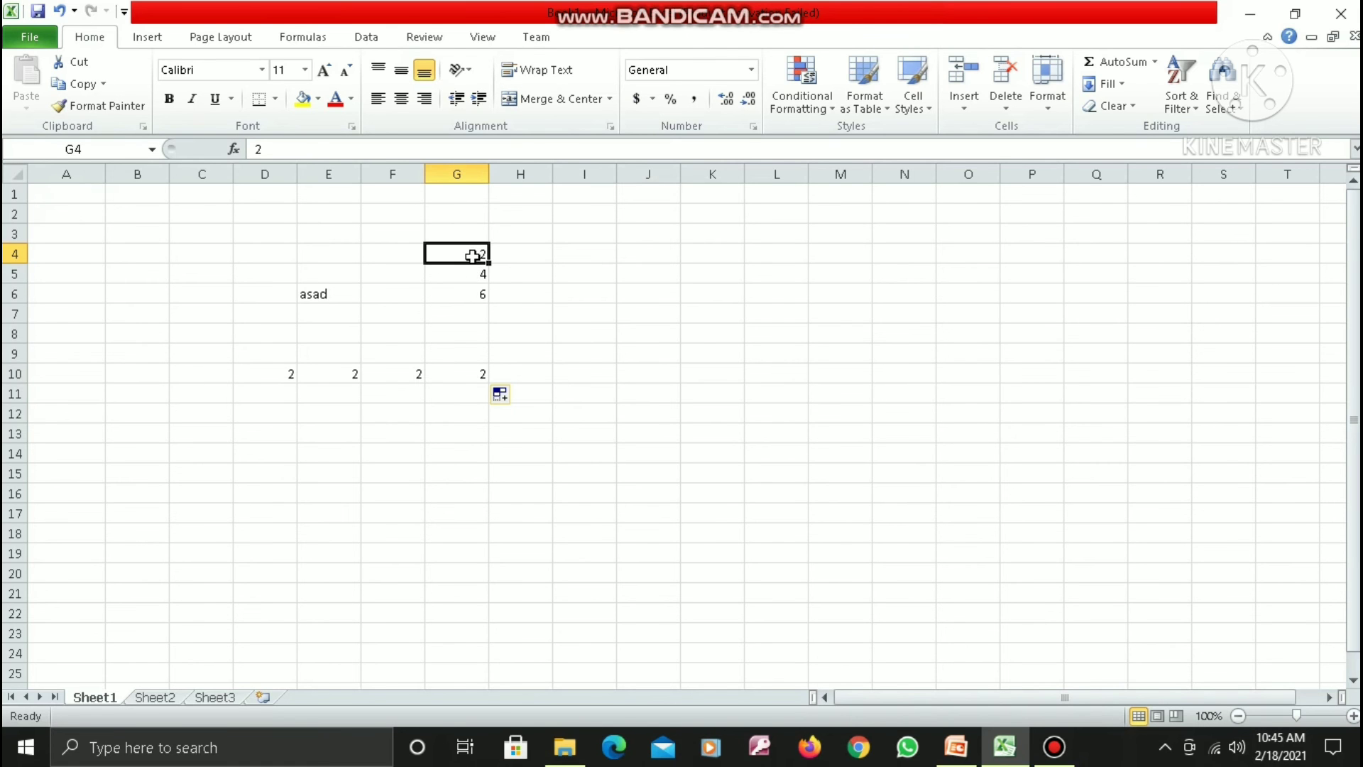
pyautogui.click(561, 271)
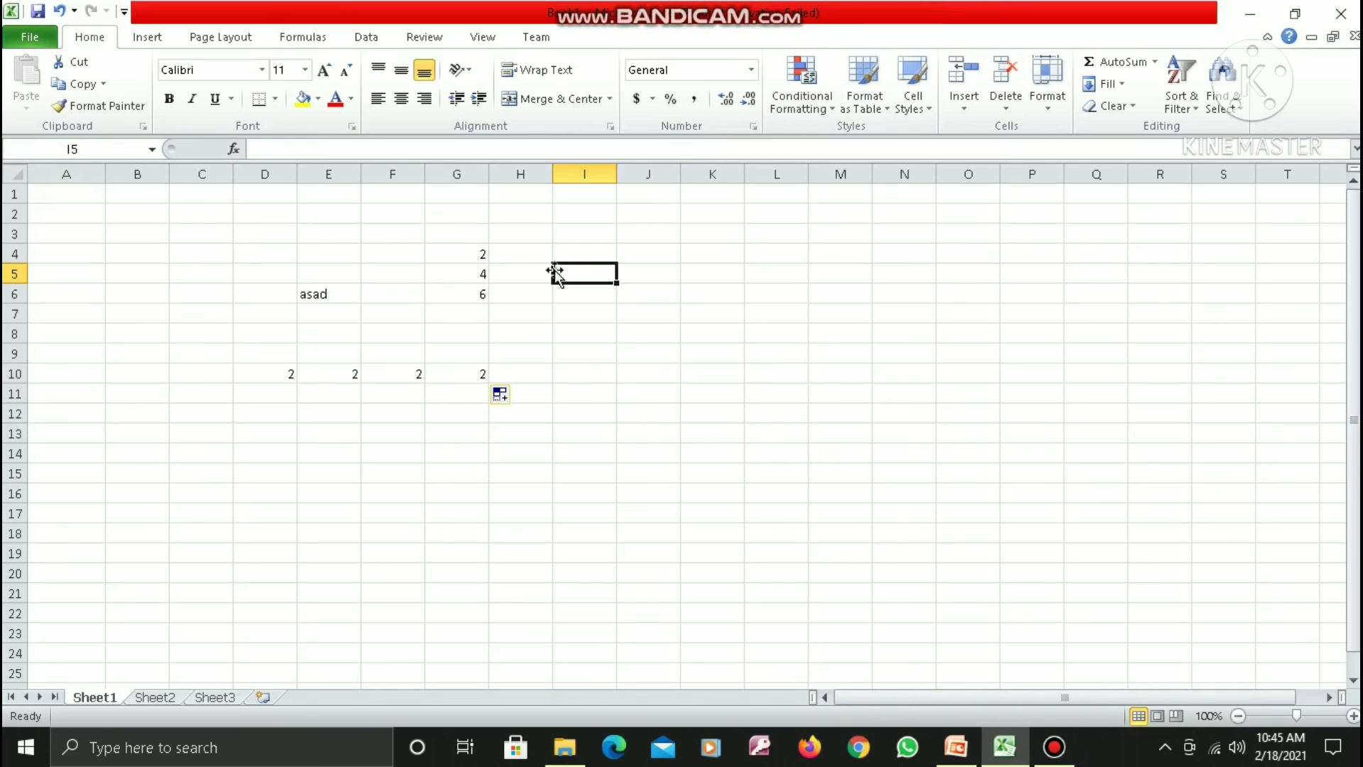
pyautogui.click(463, 254)
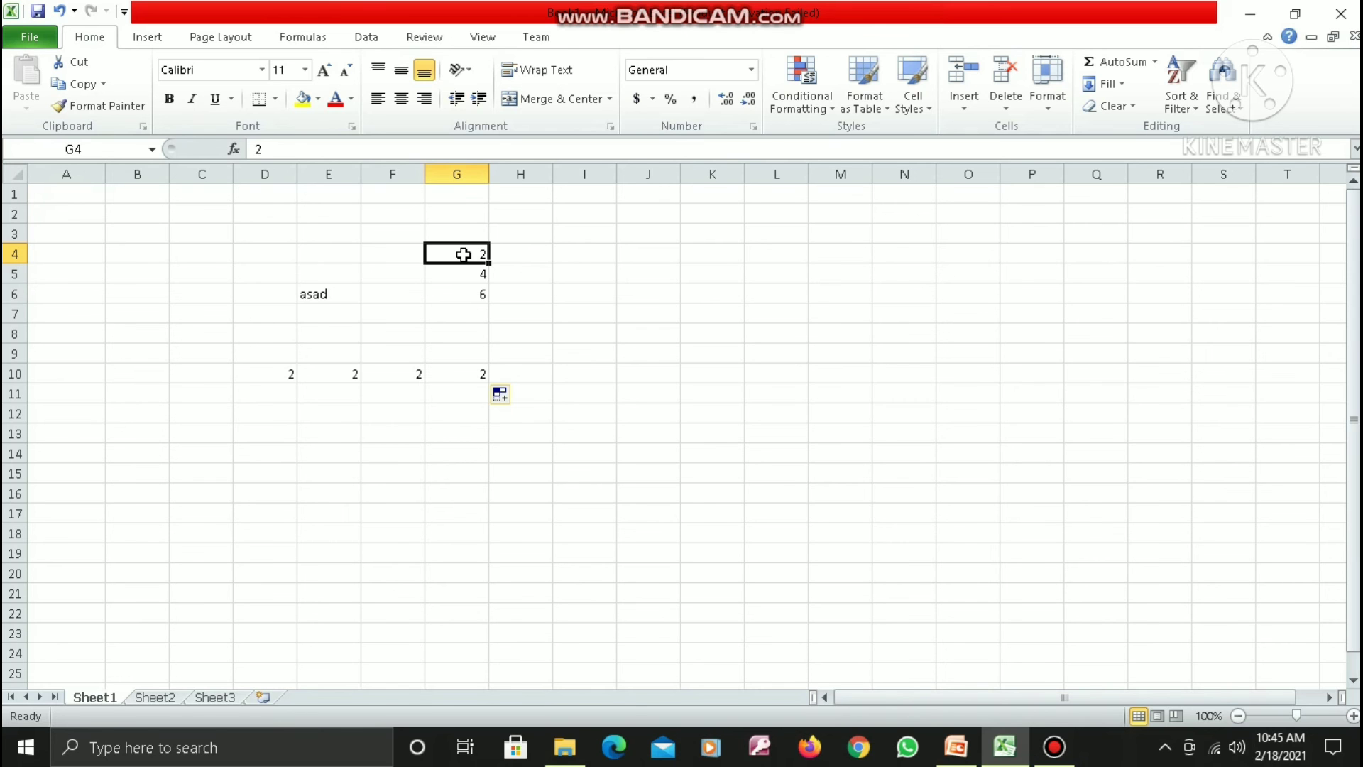
# Overwrite cell G4 with 7 and append a digit to its contents so that it reads 71
pyautogui.write('7')
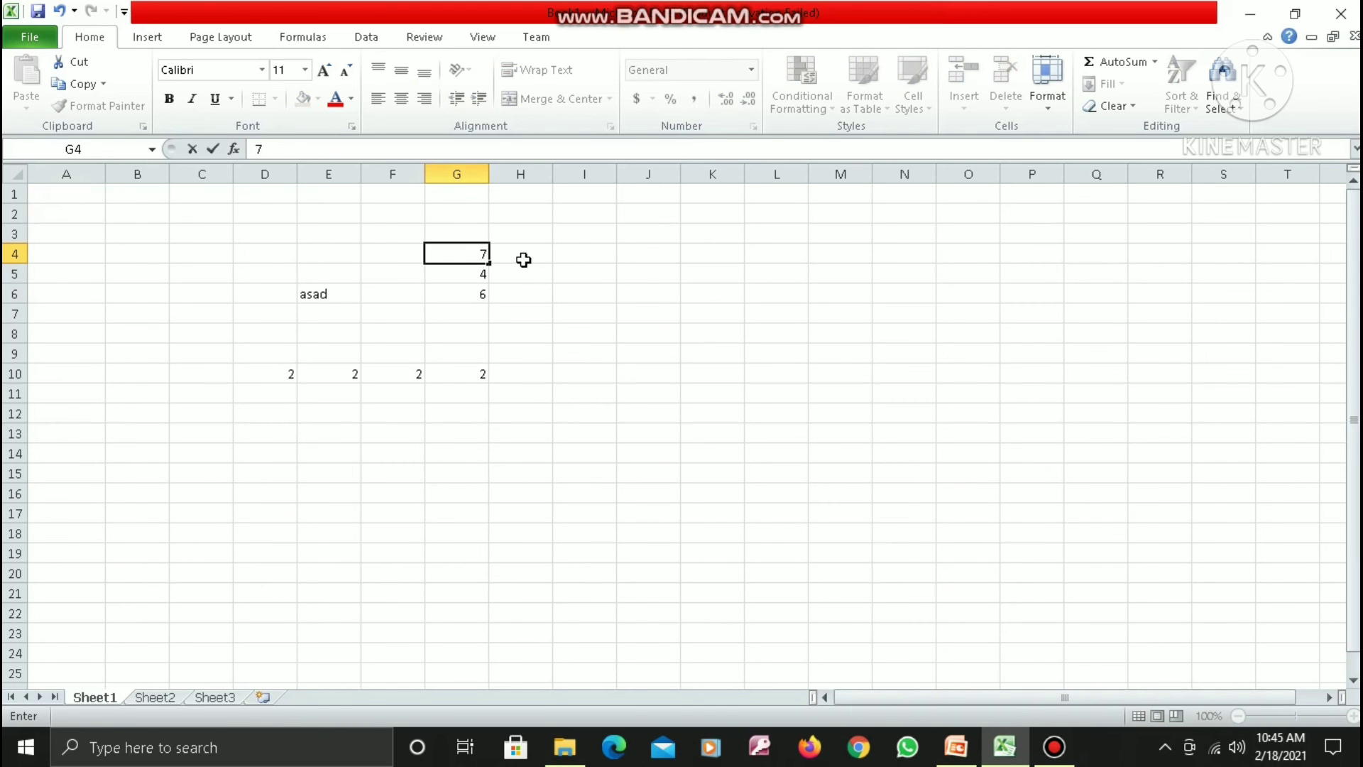
pyautogui.click(612, 277)
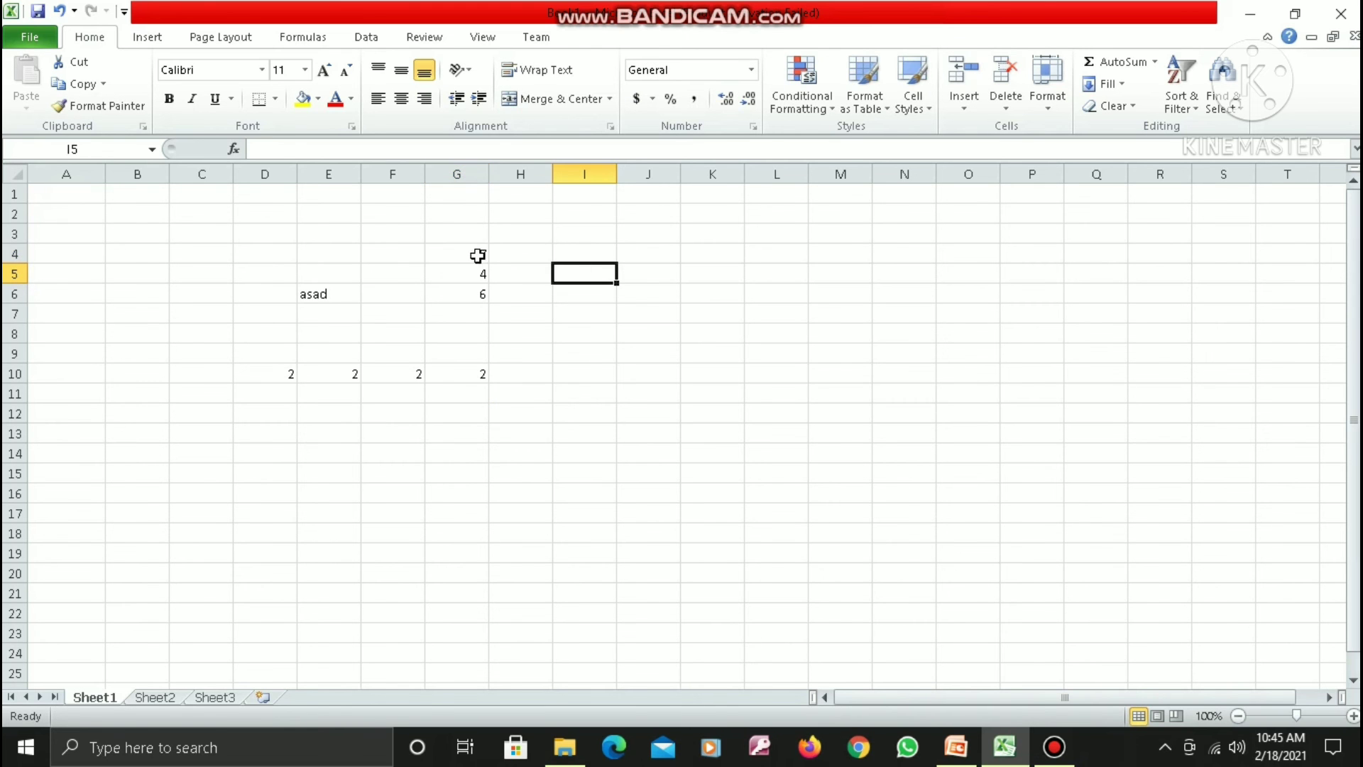
pyautogui.click(474, 258)
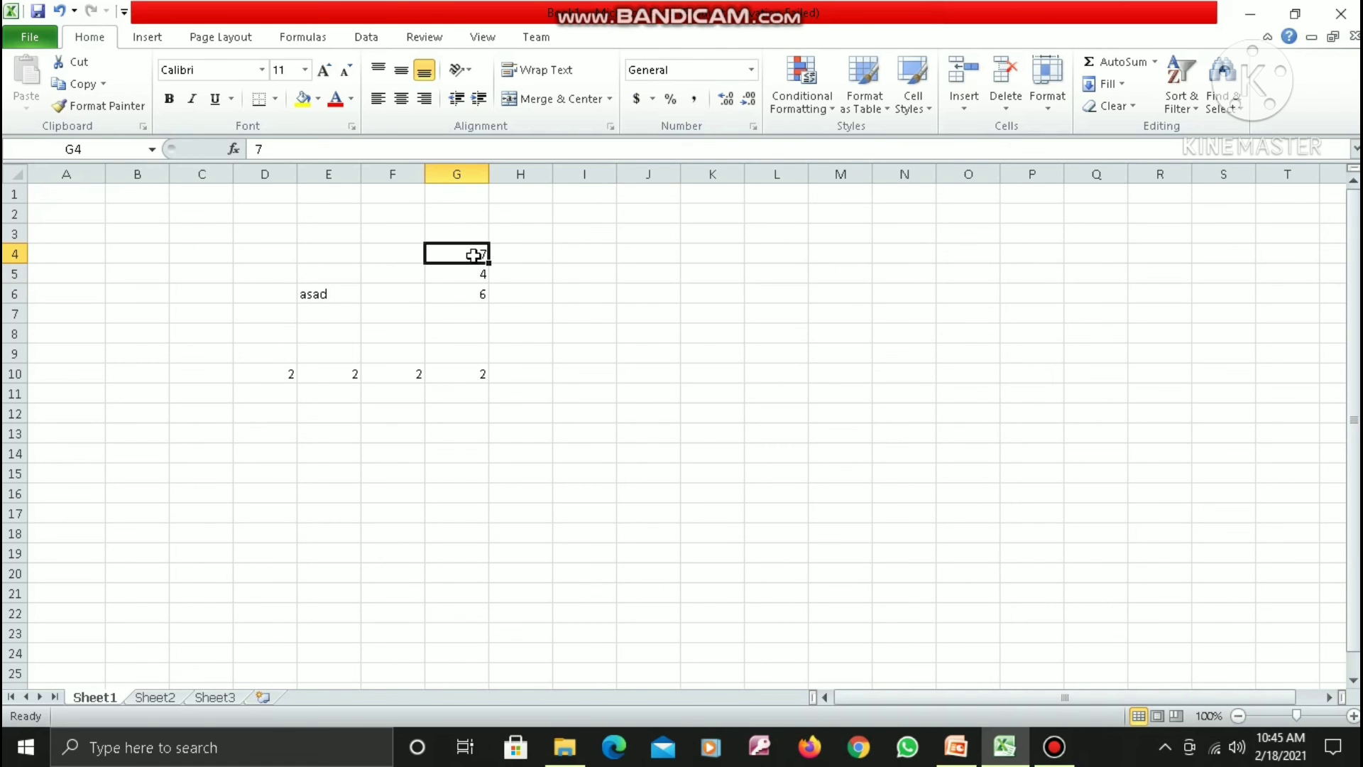
pyautogui.doubleClick(473, 256)
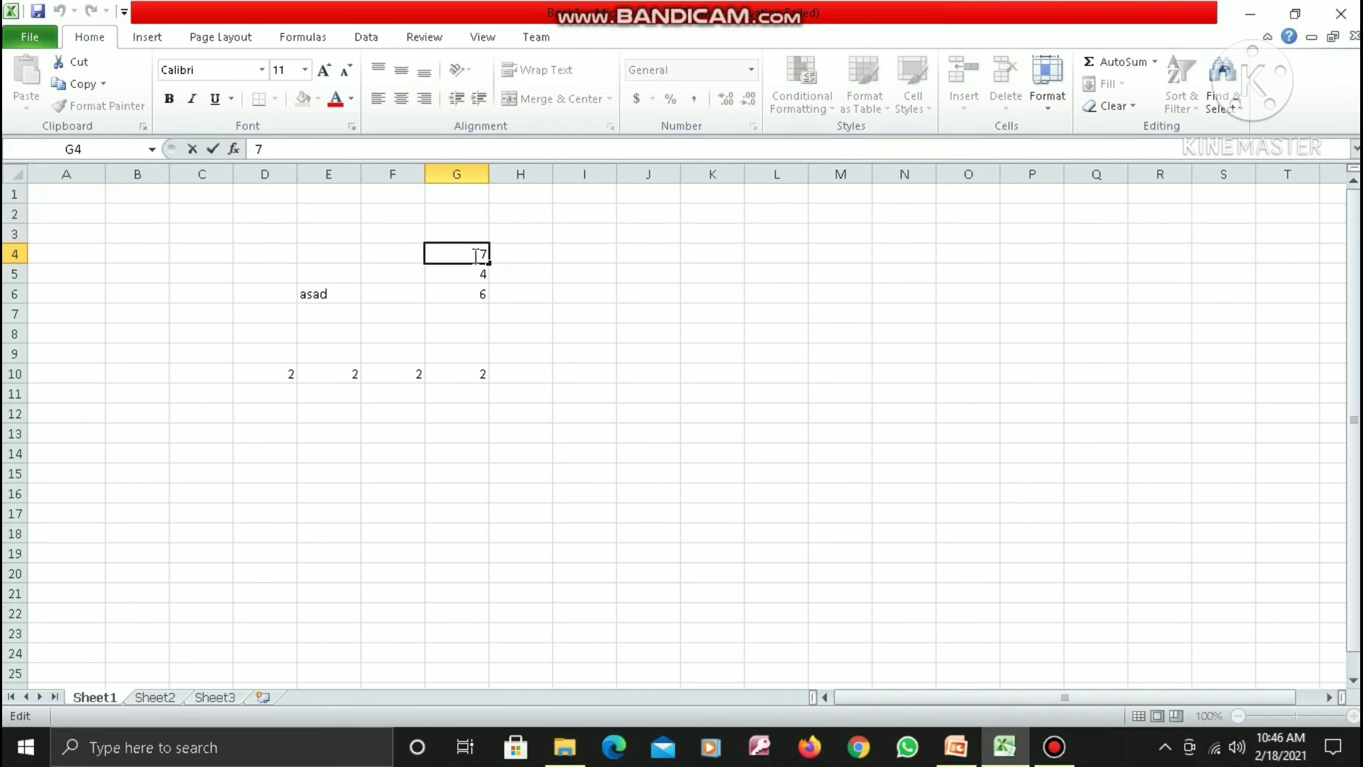
pyautogui.write('1')
pyautogui.press('Return')
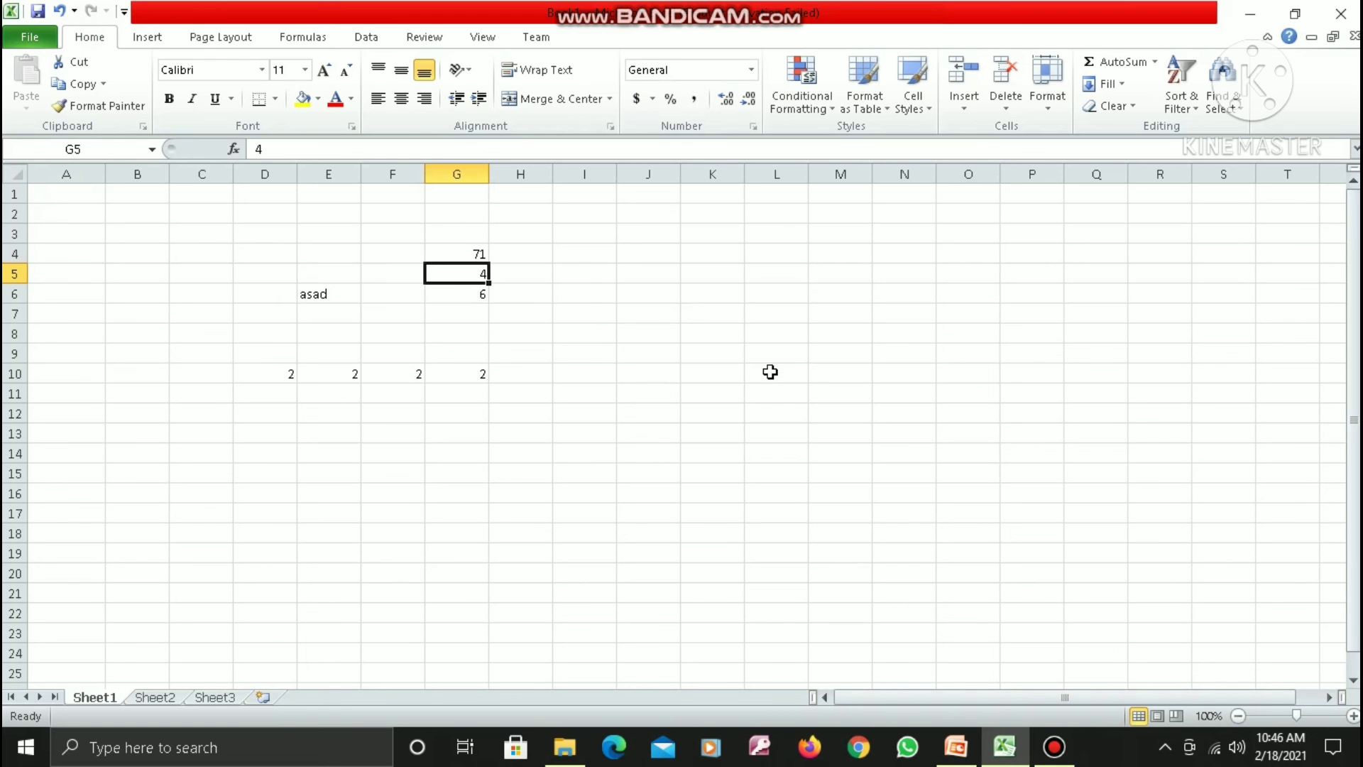
# Replace the last digit of the value in cell G4 to make it 72
pyautogui.press('Up')
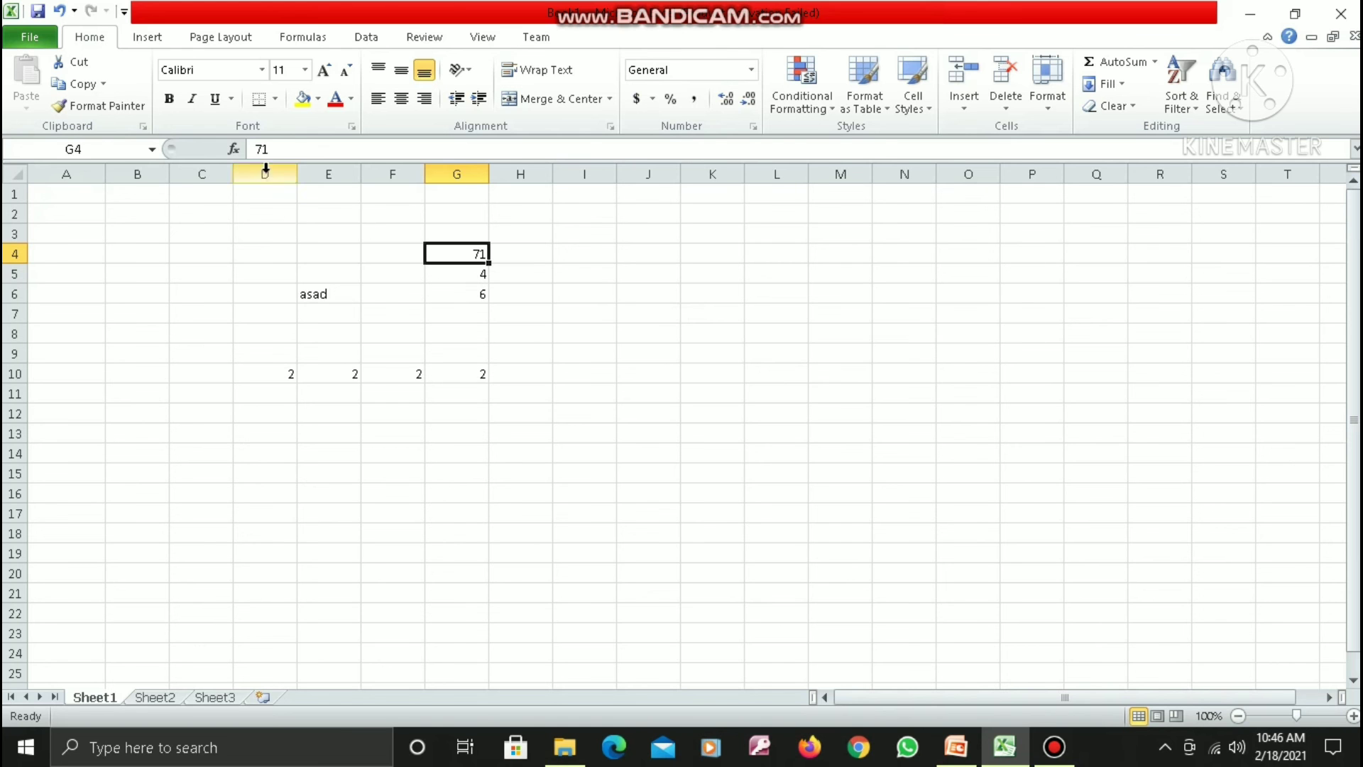
pyautogui.click(281, 149)
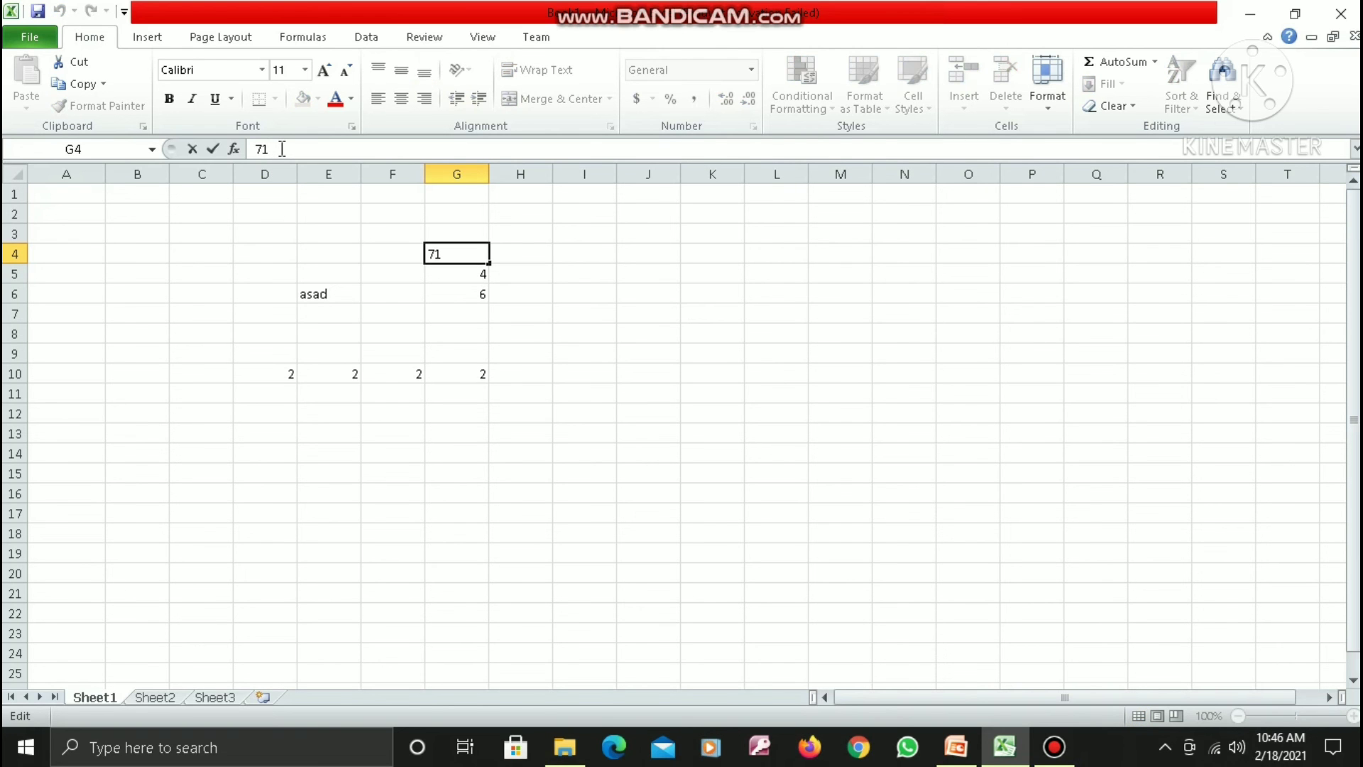
pyautogui.press('BackSpace')
pyautogui.write('2')
pyautogui.press('Return')
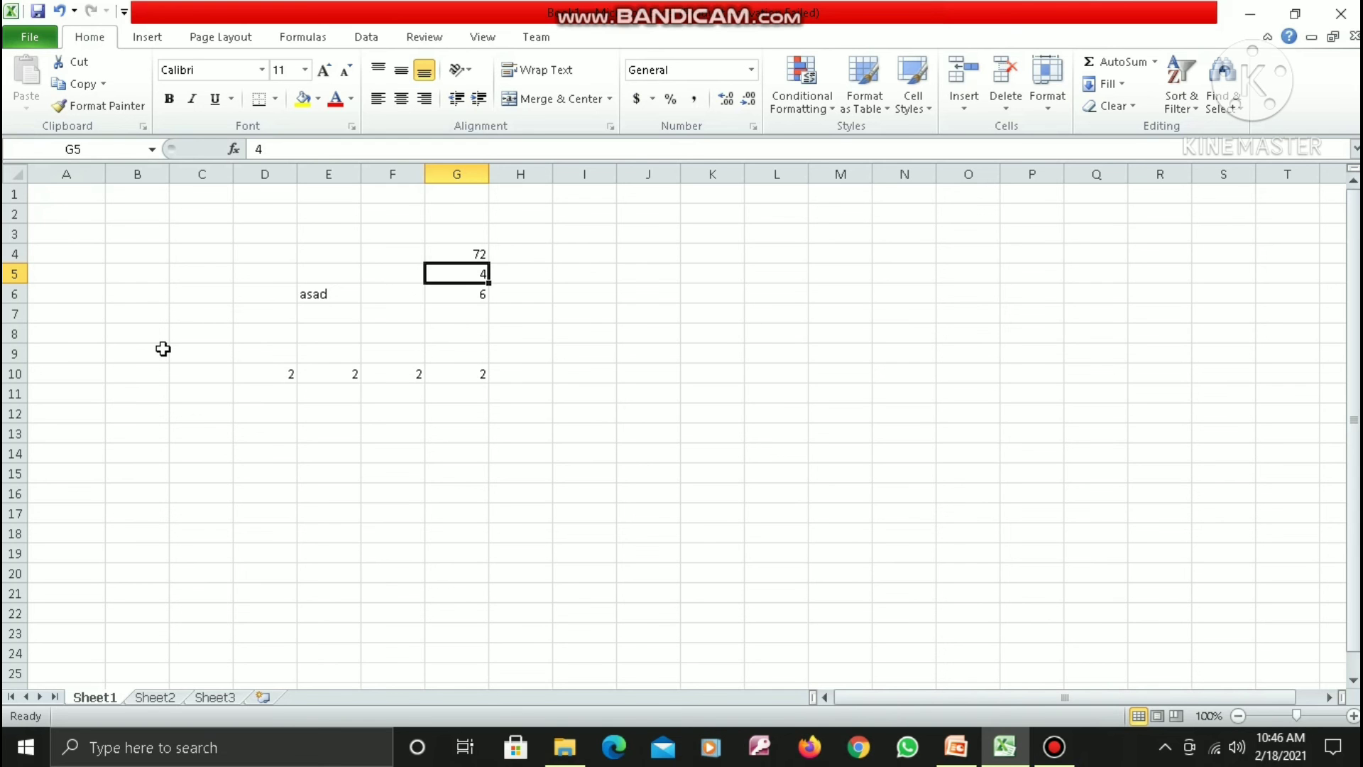
# Save the workbook to the Desktop as an Excel Workbook named test.xlsx
pyautogui.click(31, 43)
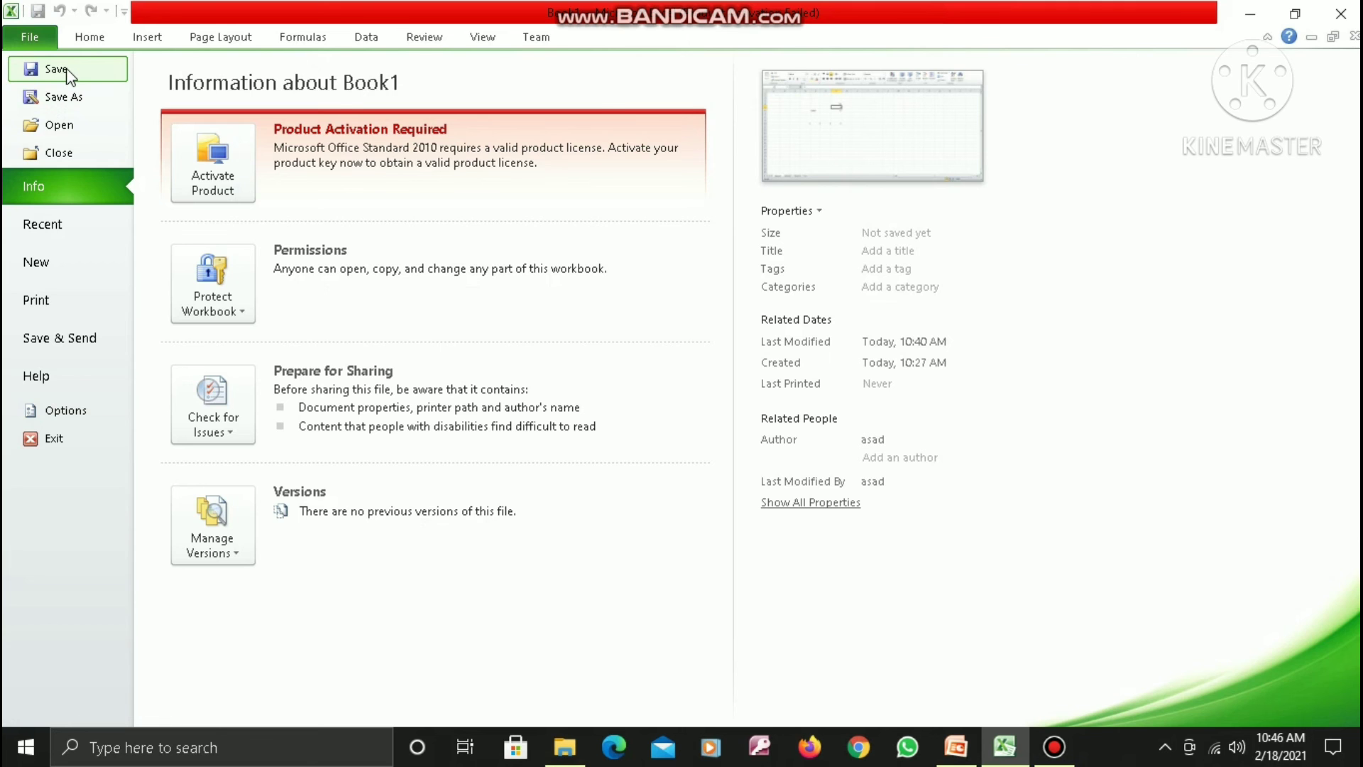
pyautogui.click(56, 69)
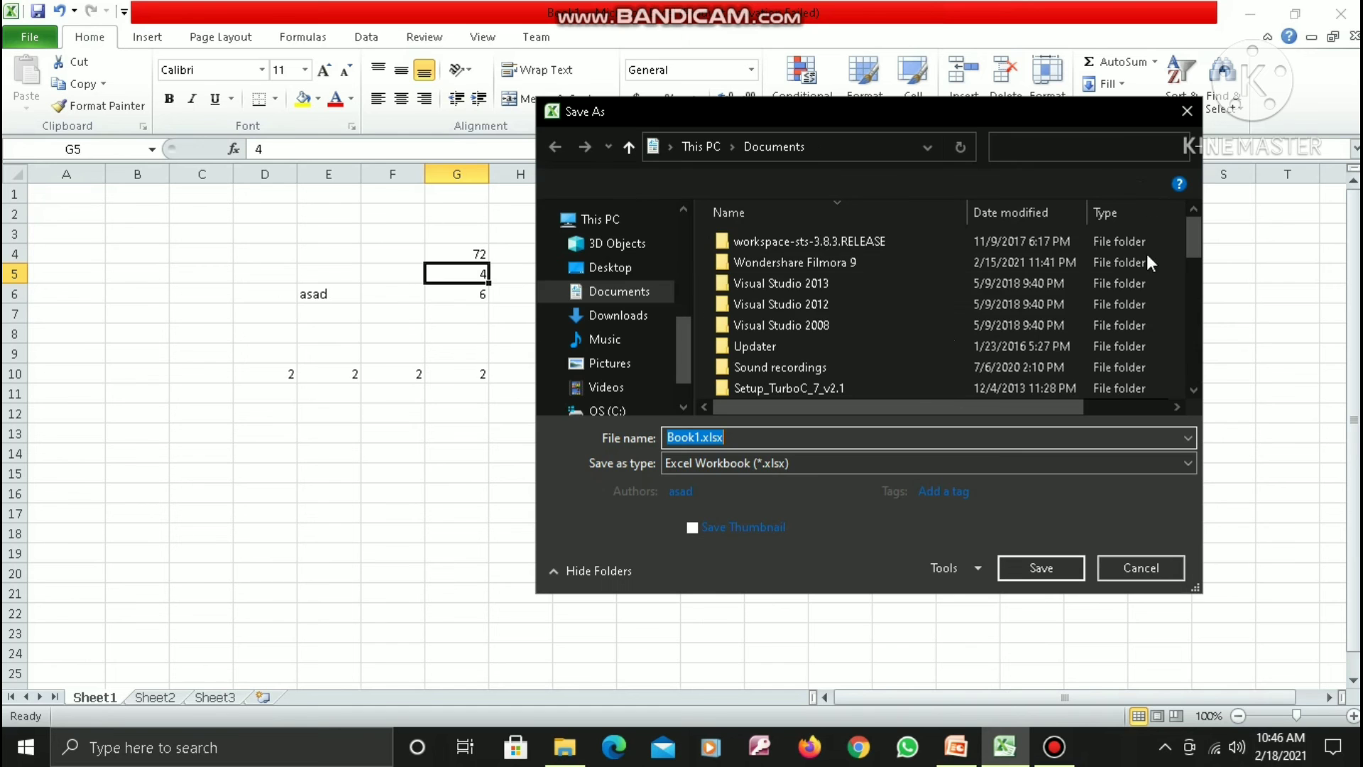
pyautogui.click(698, 439)
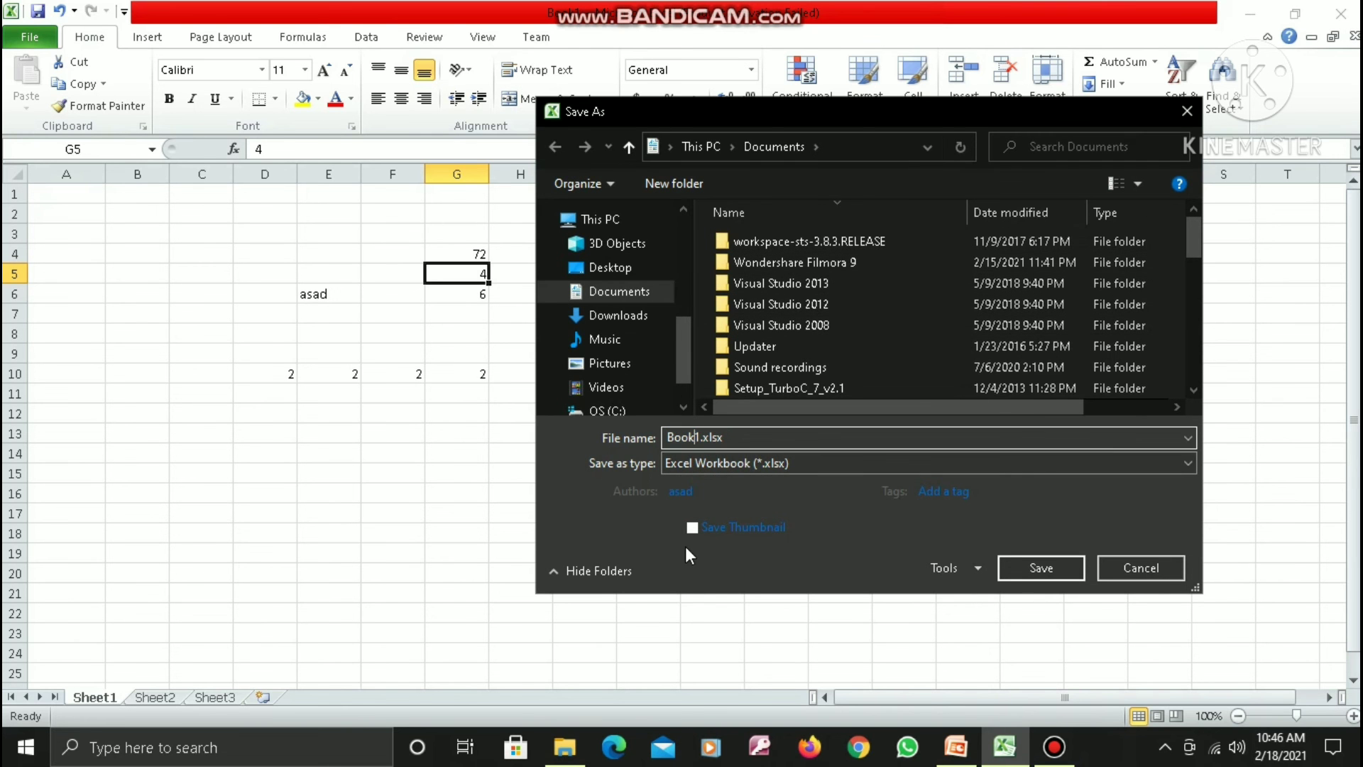
pyautogui.press('Delete')
pyautogui.press('BackSpace')
pyautogui.press('BackSpace')
pyautogui.press('BackSpace')
pyautogui.press('BackSpace')
pyautogui.click(623, 269)
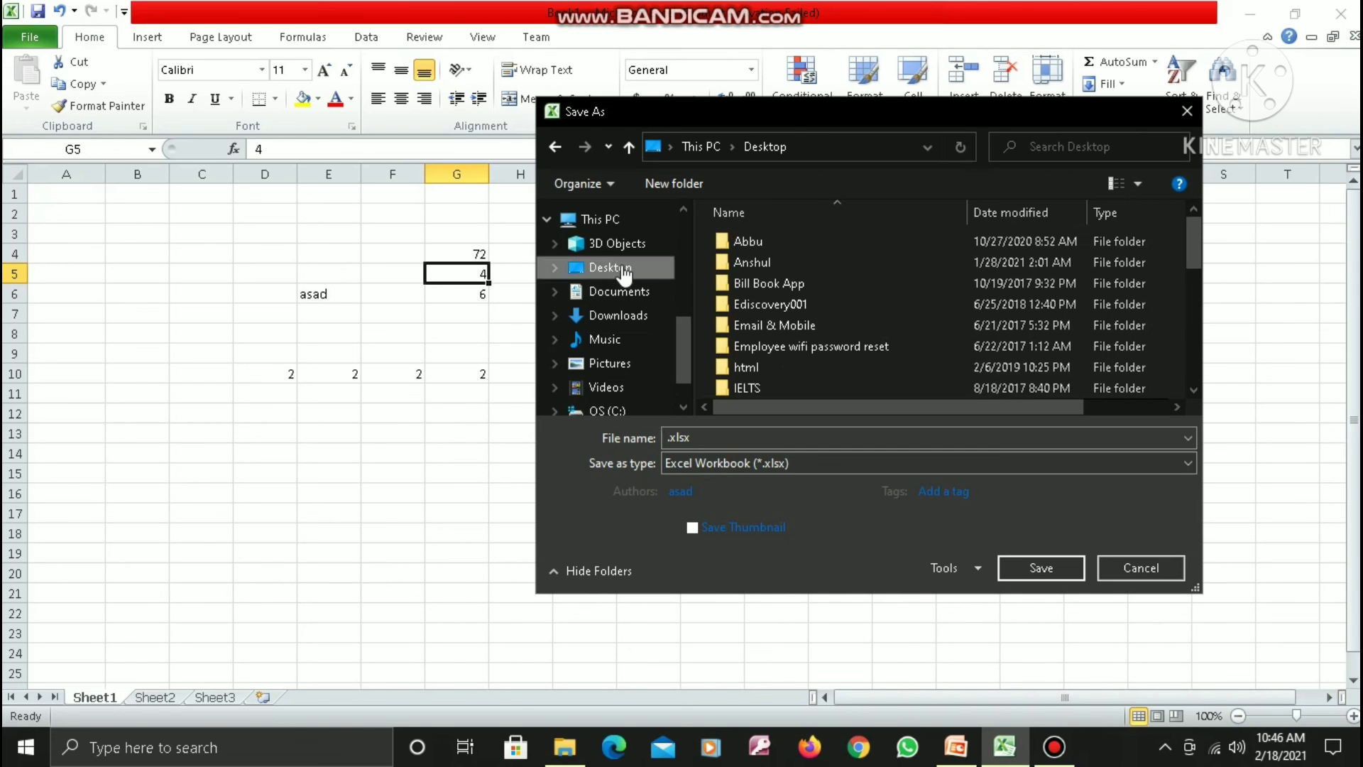
pyautogui.click(667, 438)
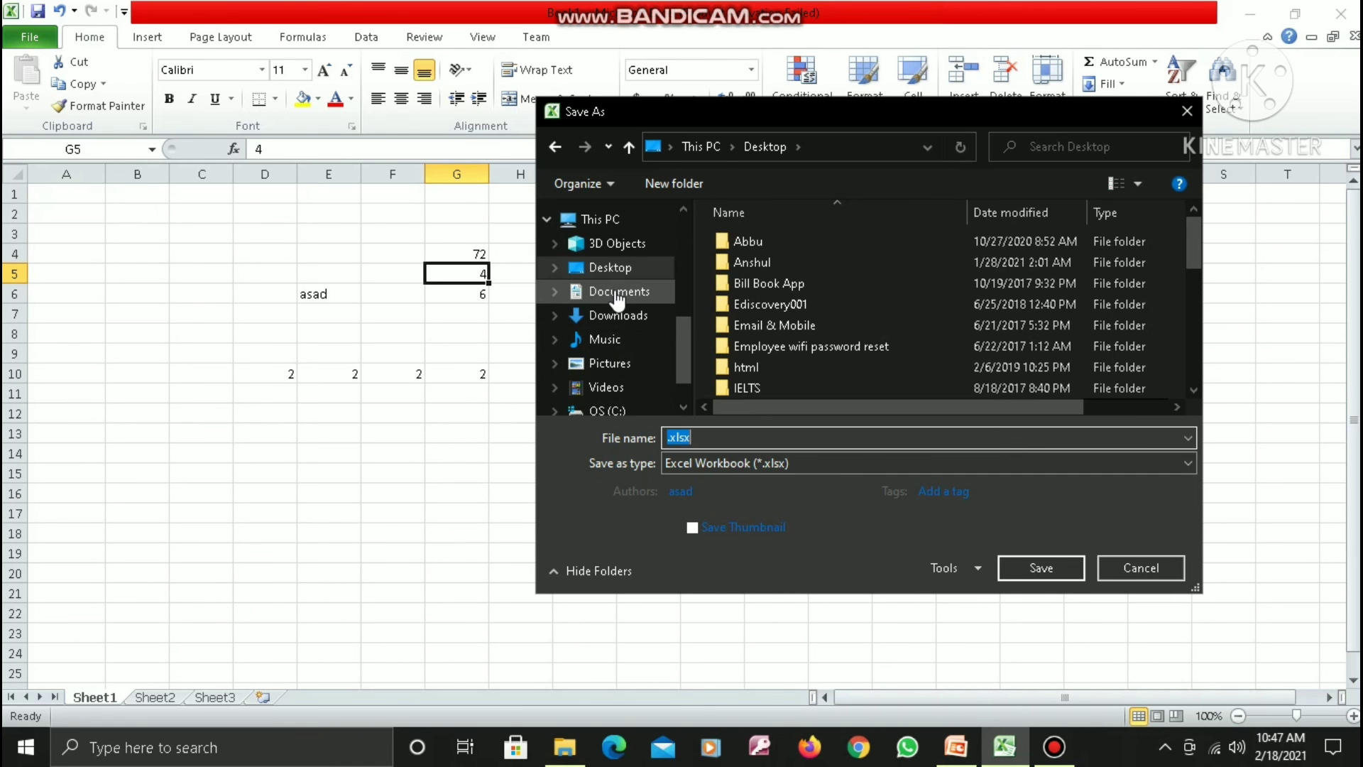
pyautogui.click(667, 438)
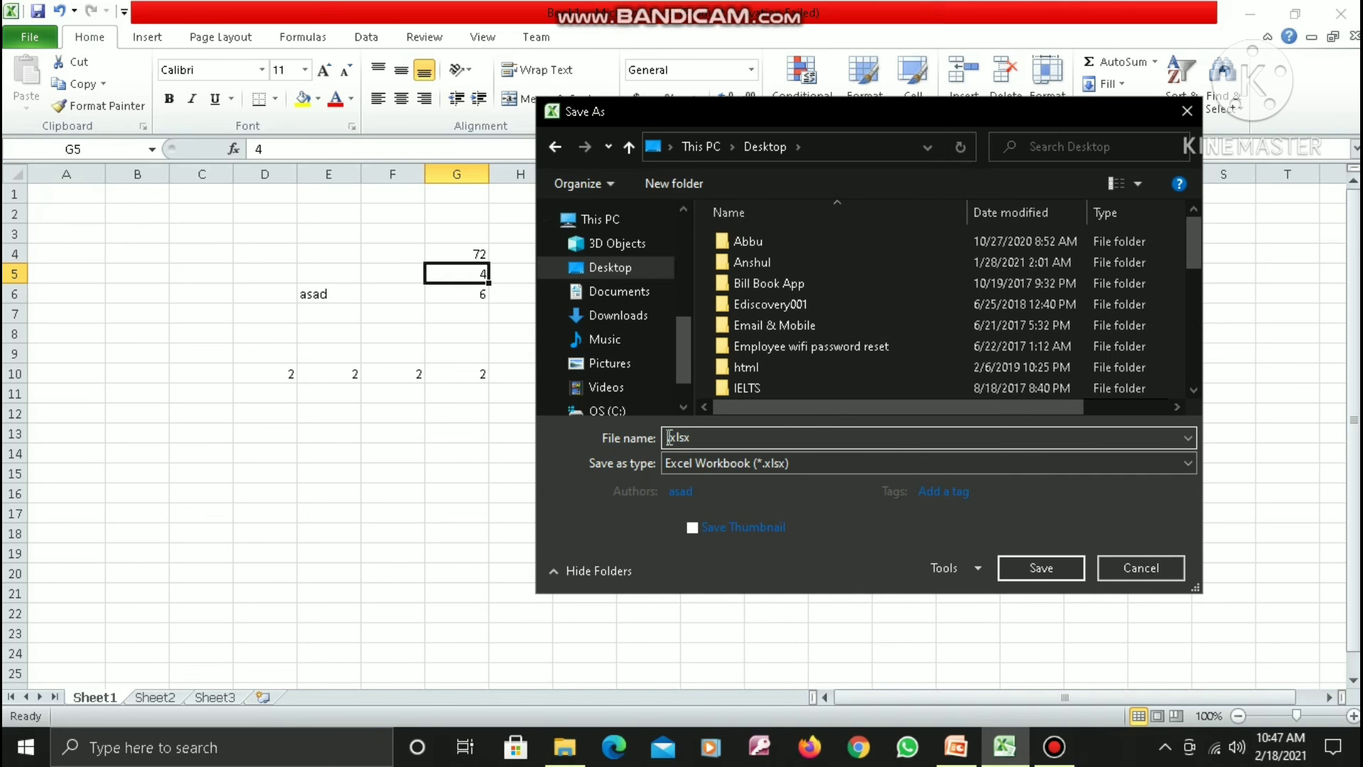
pyautogui.write('test')
pyautogui.click(1068, 565)
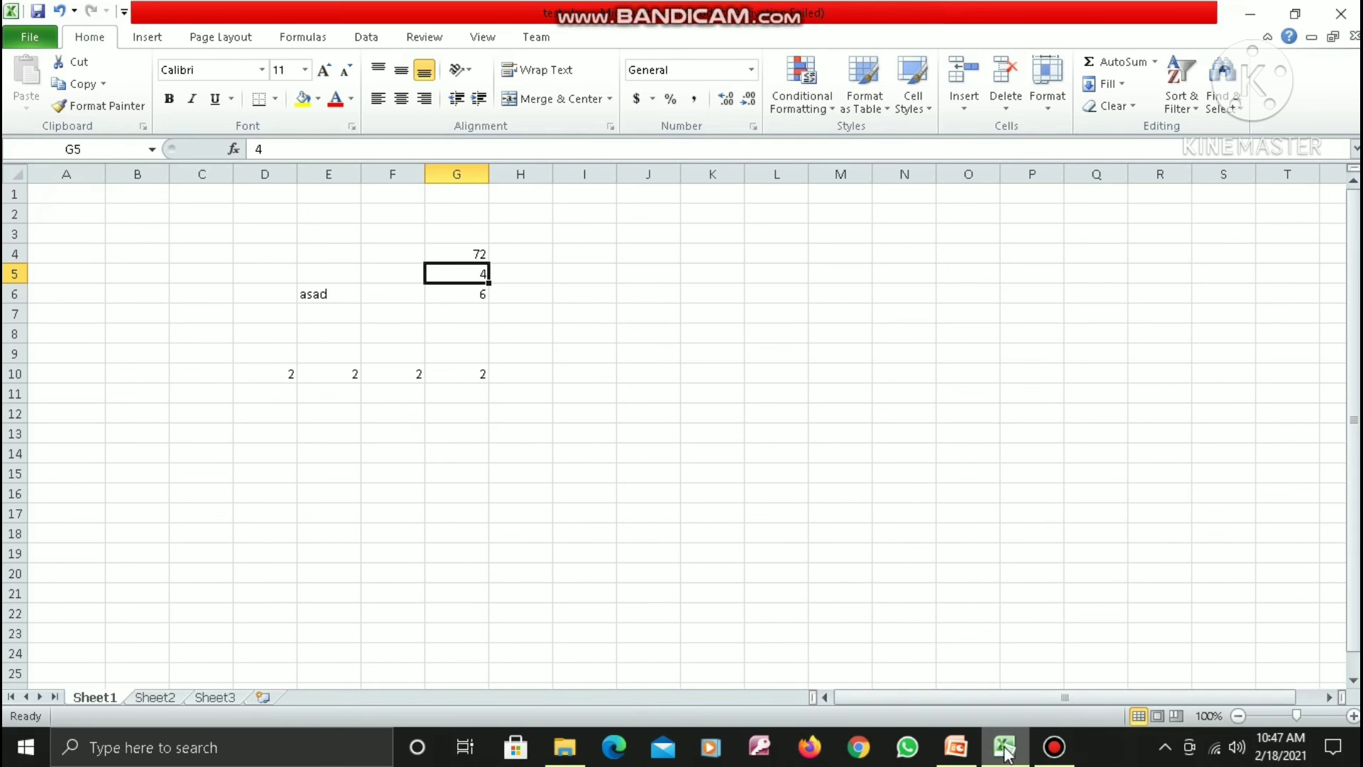
# Switch to the PowerPoint presentation to view the slide listing the topics covered
pyautogui.click(957, 748)
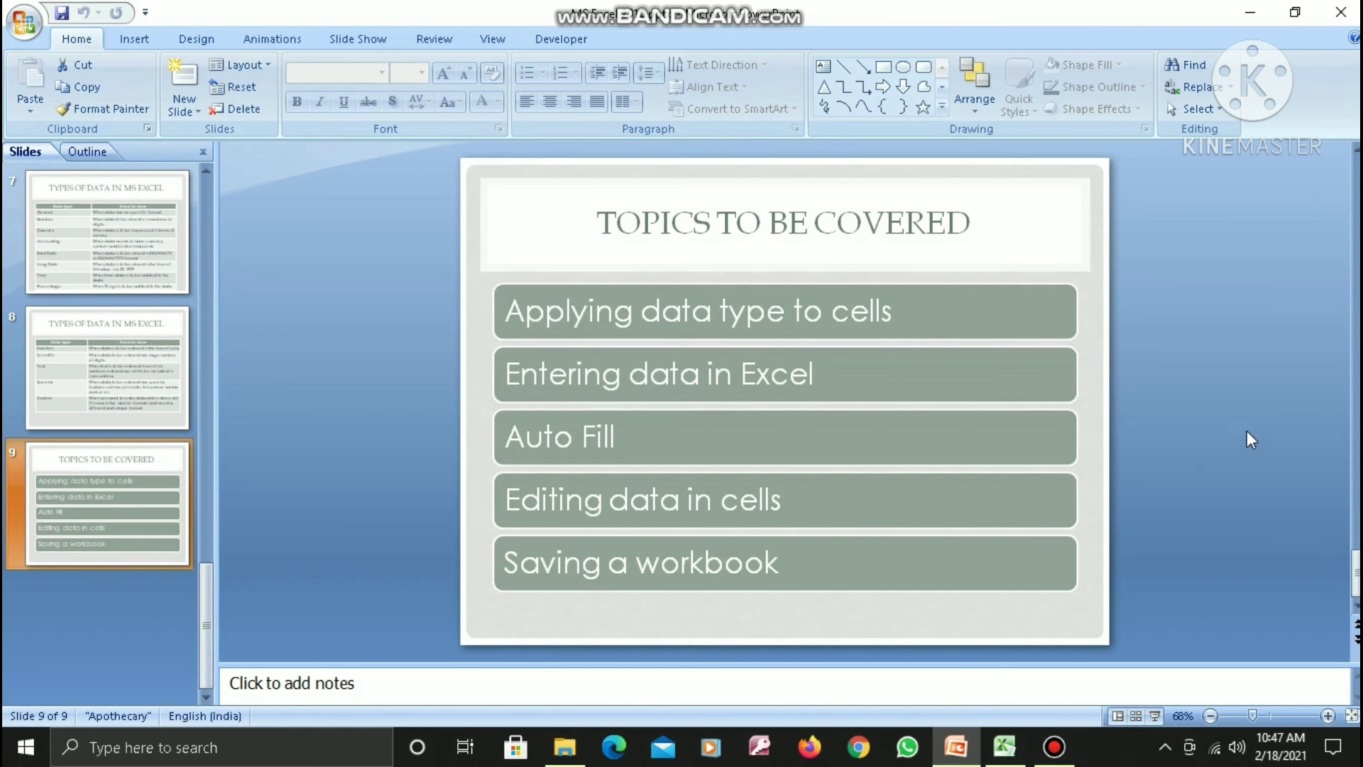